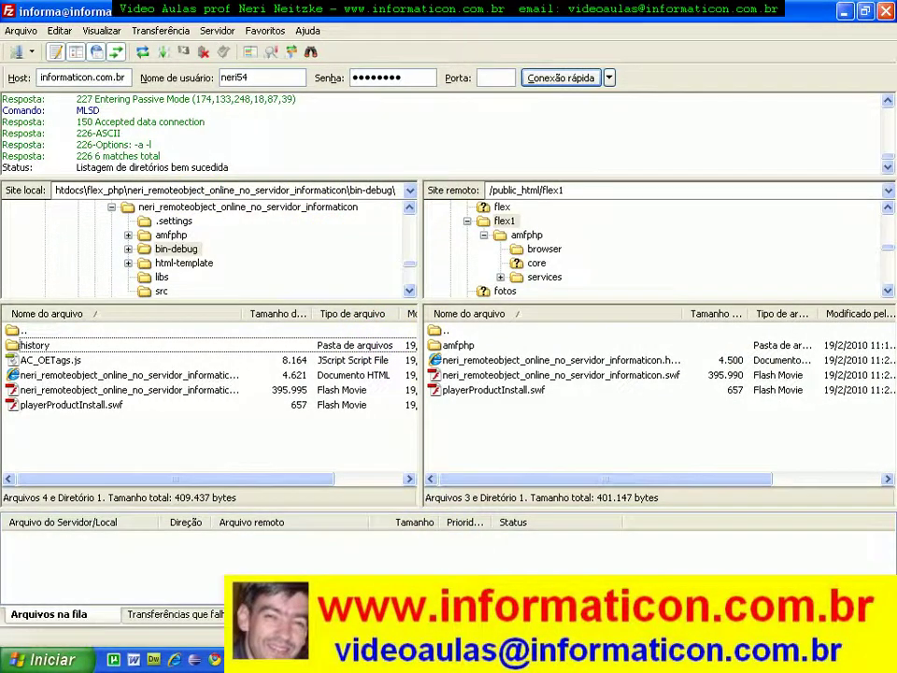
Switch to Flex in Eclipse, run neri_remoteobject_online_no_servidor_informaticon.mxml, and test the Bem vindo call on the local page
{"action": "key", "text": "alt+Tab"}
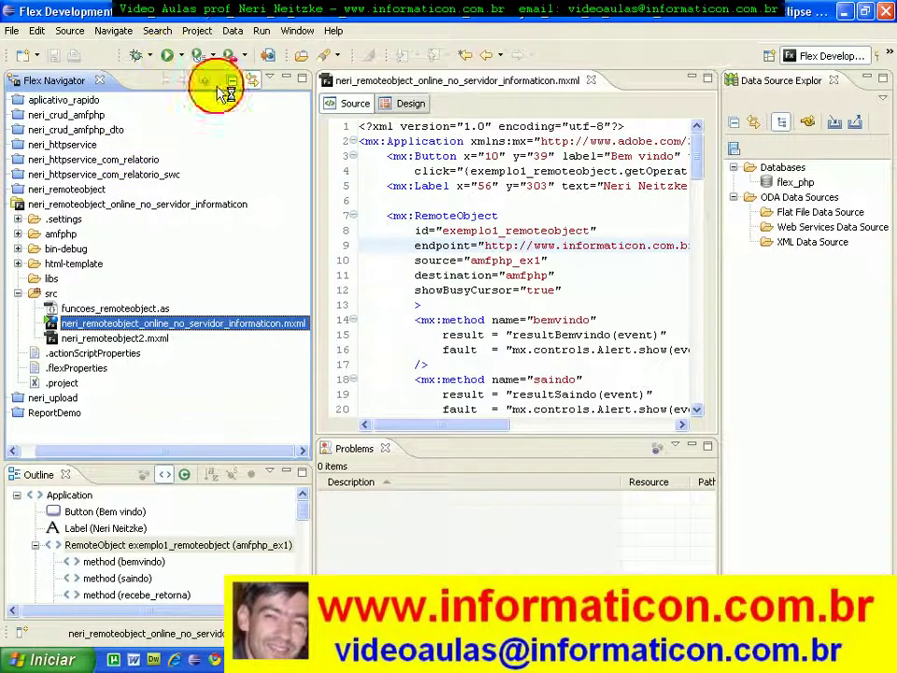
{"action": "left_click", "coordinate": [168, 55]}
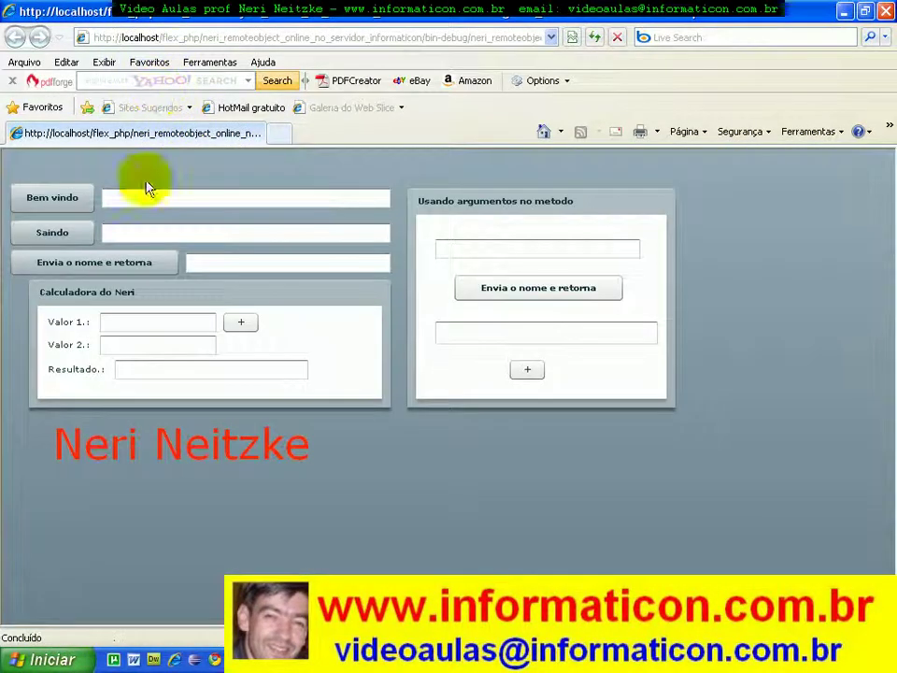
{"action": "left_click", "coordinate": [66, 198]}
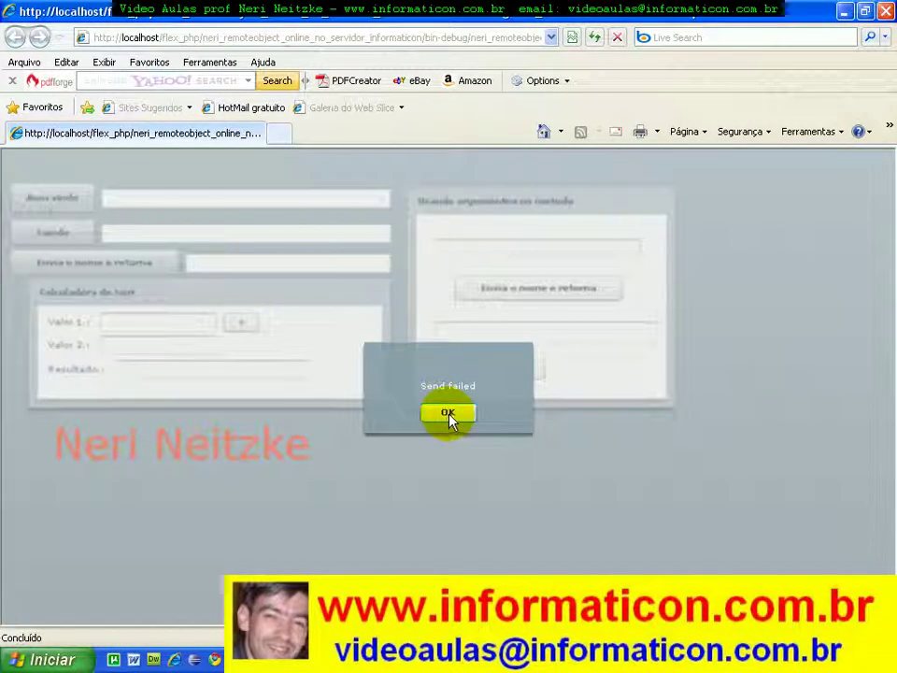
{"action": "left_click", "coordinate": [449, 415]}
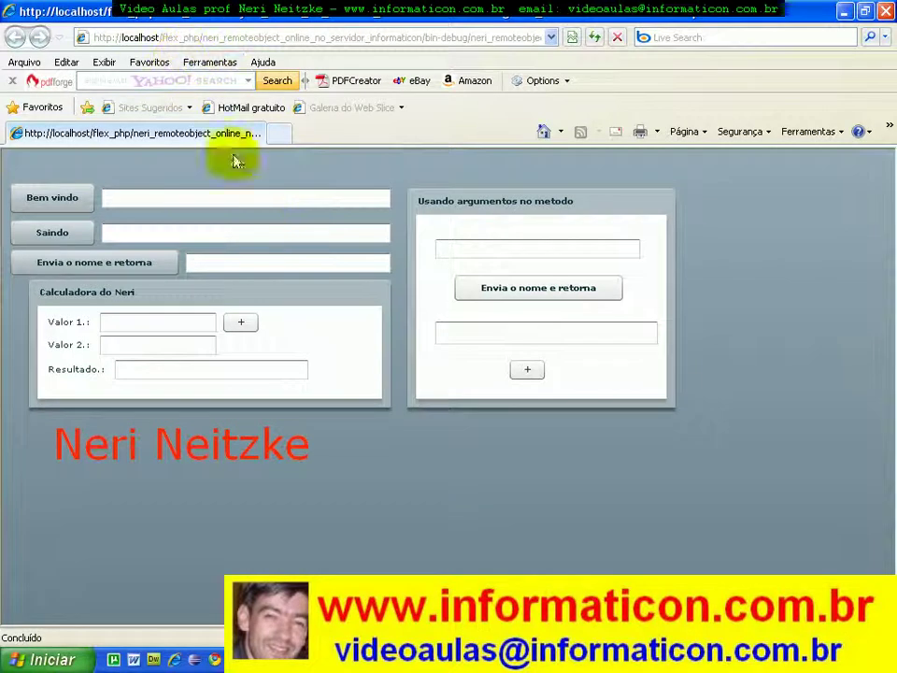
{"action": "left_click", "coordinate": [203, 44]}
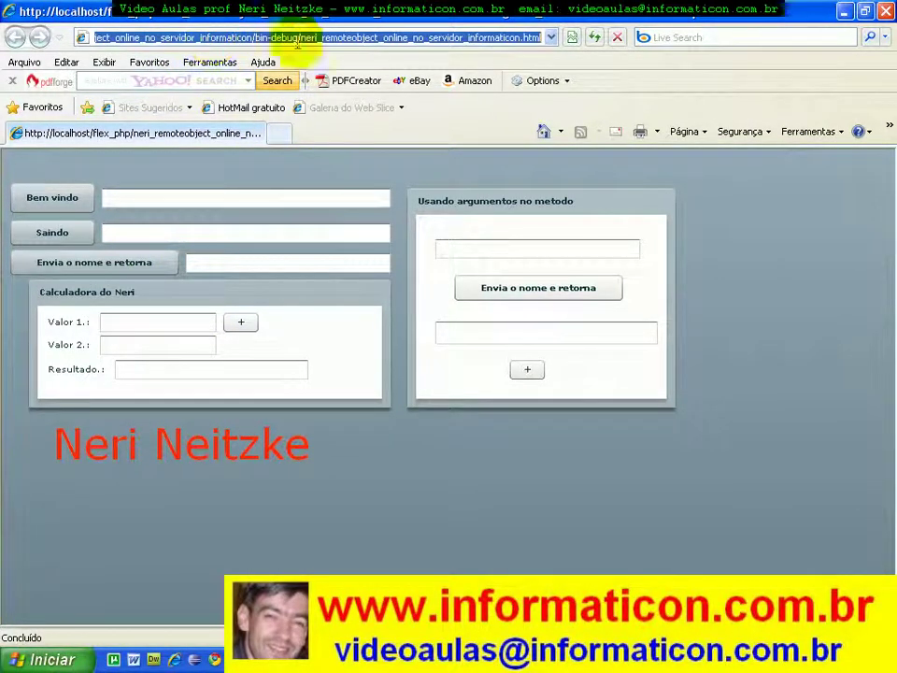
{"action": "key", "text": "Home"}
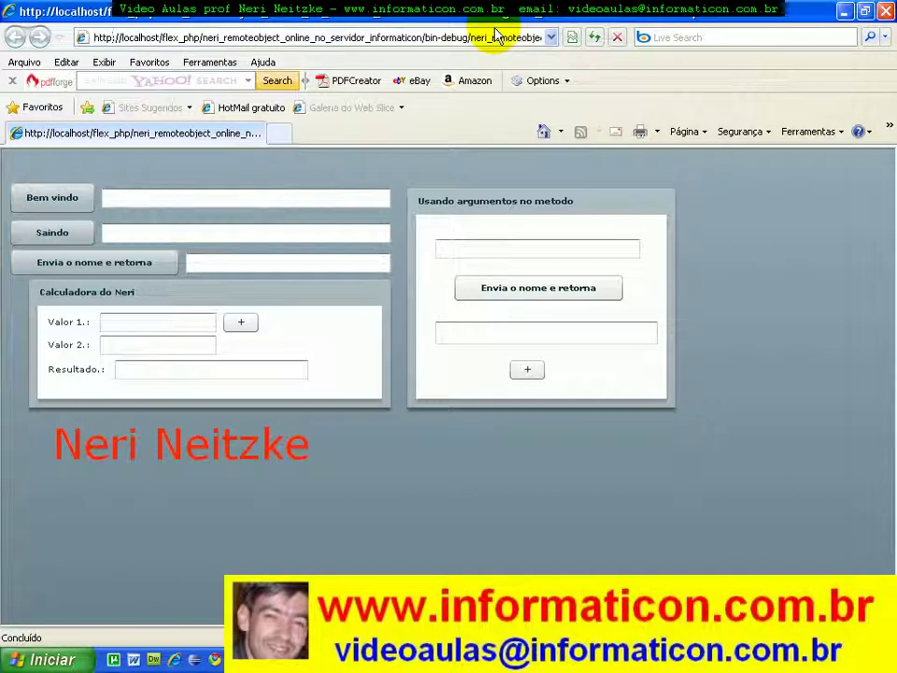
{"action": "key", "text": "shift+End"}
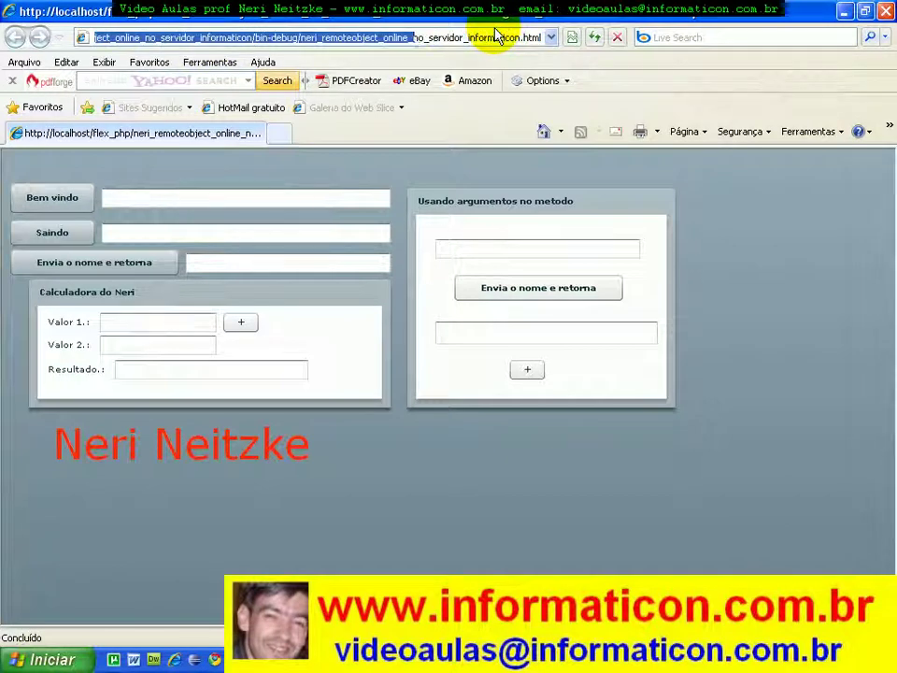
{"action": "key", "text": "shift+Left"}
{"action": "key", "text": "shift+Left"}
{"action": "key", "text": "shift+Left"}
{"action": "key", "text": "shift+Left"}
{"action": "key", "text": "shift+Left"}
{"action": "key", "text": "shift+Left"}
{"action": "key", "text": "shift+Left"}
{"action": "key", "text": "shift+Left"}
{"action": "key", "text": "shift+Left"}
{"action": "key", "text": "shift+Left"}
{"action": "key", "text": "shift+Left"}
{"action": "key", "text": "shift+Left"}
{"action": "key", "text": "shift+Left"}
{"action": "key", "text": "shift+Left"}
{"action": "key", "text": "shift+Left"}
{"action": "key", "text": "shift+Left"}
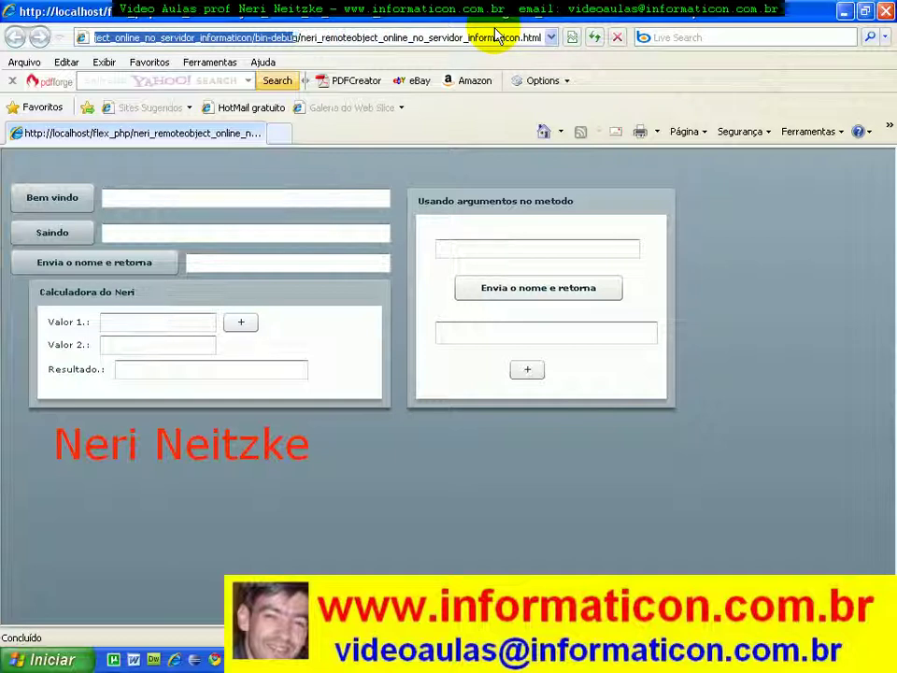
{"action": "type", "text": "g"}
{"action": "key", "text": "BackSpace"}
{"action": "type", "text": "ww.informaticon.com.br/flex1/"}
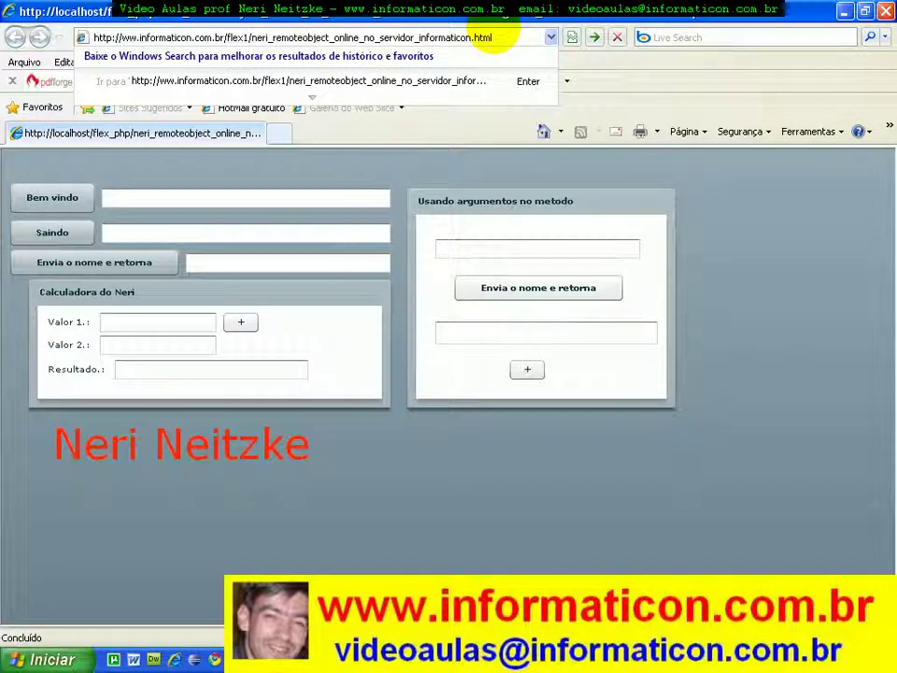
{"action": "key", "text": "Return"}
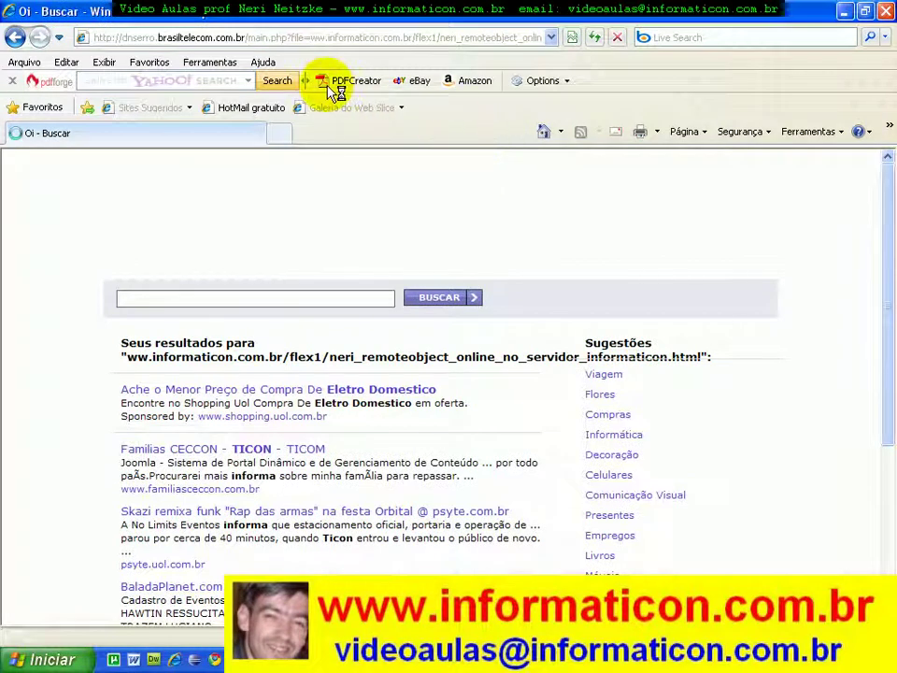
{"action": "left_click", "coordinate": [19, 41]}
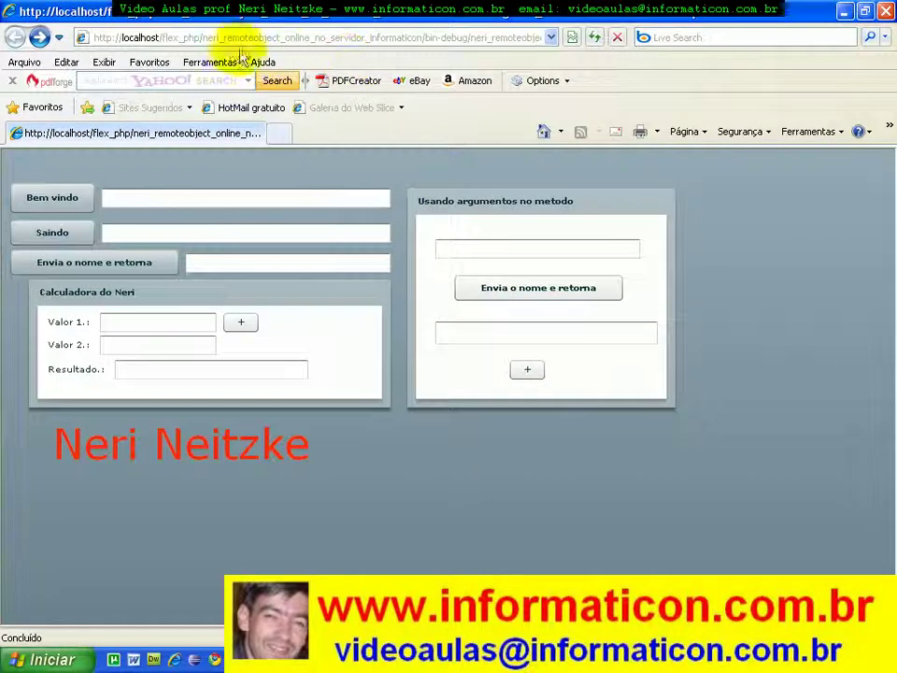
{"action": "left_click", "coordinate": [417, 42]}
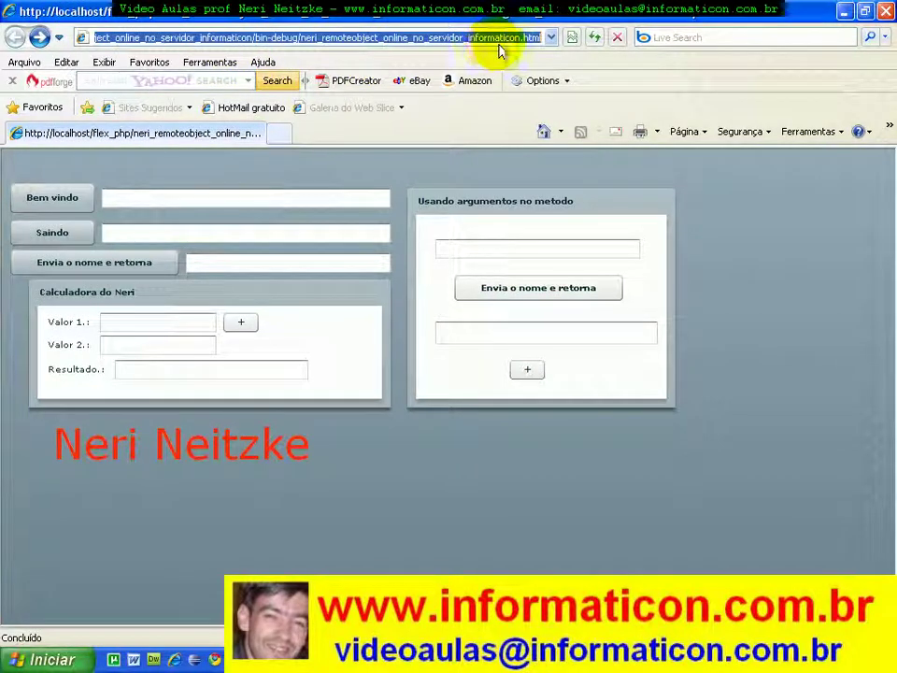
{"action": "key", "text": "alt+Tab"}
{"action": "key", "text": "alt+Tab"}
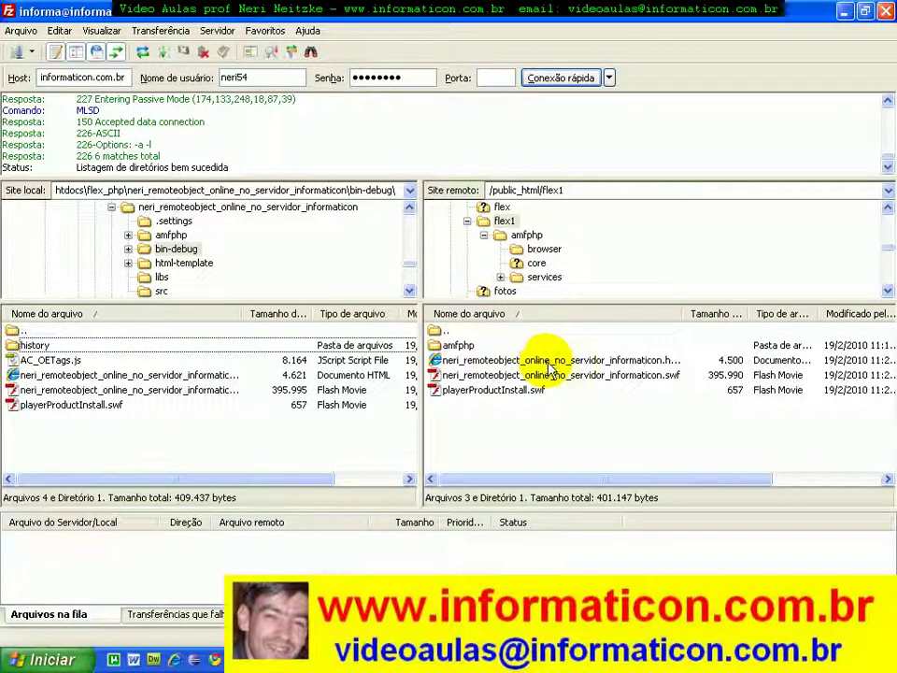
{"action": "key", "text": "alt+Tab"}
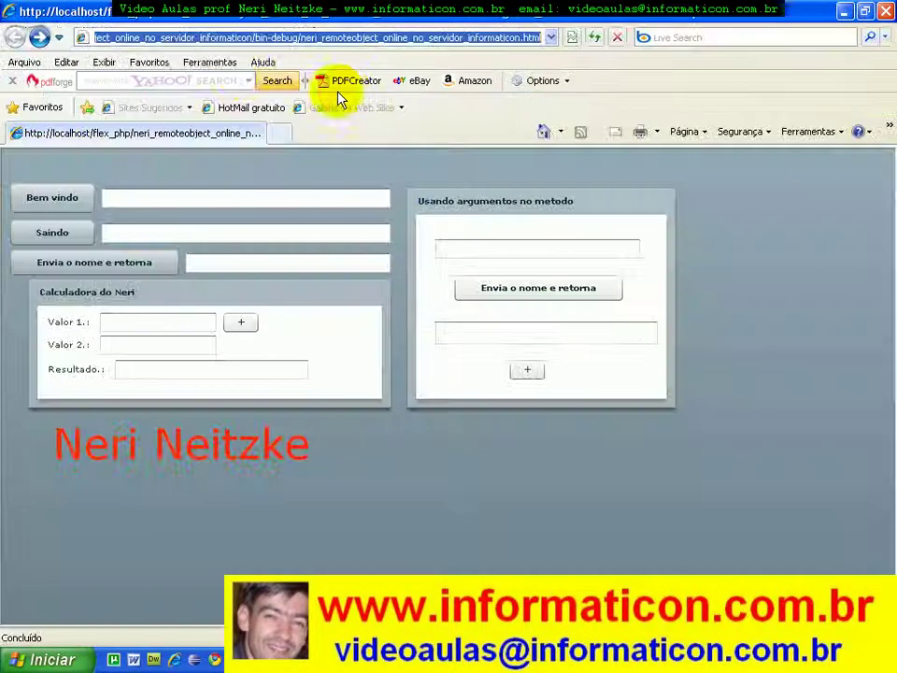
{"action": "left_click", "coordinate": [353, 39]}
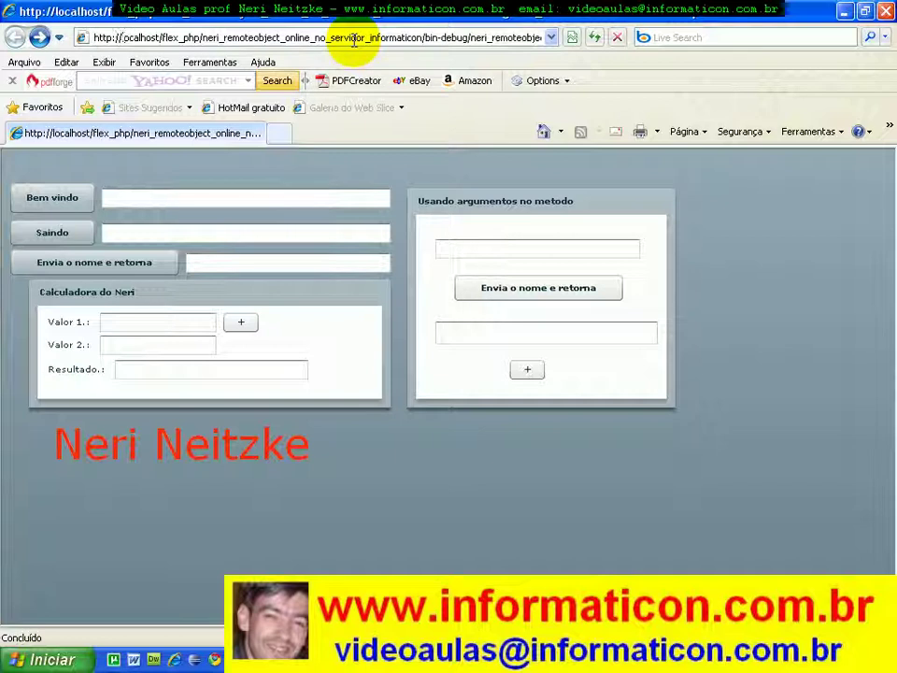
{"action": "triple_click", "coordinate": [353, 39]}
{"action": "key", "text": "shift+Left"}
{"action": "key", "text": "shift+Left"}
{"action": "key", "text": "shift+Left"}
{"action": "key", "text": "shift+Left"}
{"action": "key", "text": "shift+Left"}
{"action": "key", "text": "shift+Left"}
{"action": "key", "text": "shift+Left"}
{"action": "key", "text": "shift+Left"}
{"action": "key", "text": "shift+Left"}
{"action": "key", "text": "shift+Left"}
{"action": "key", "text": "shift+Left"}
{"action": "key", "text": "shift+Left"}
{"action": "key", "text": "shift+Left"}
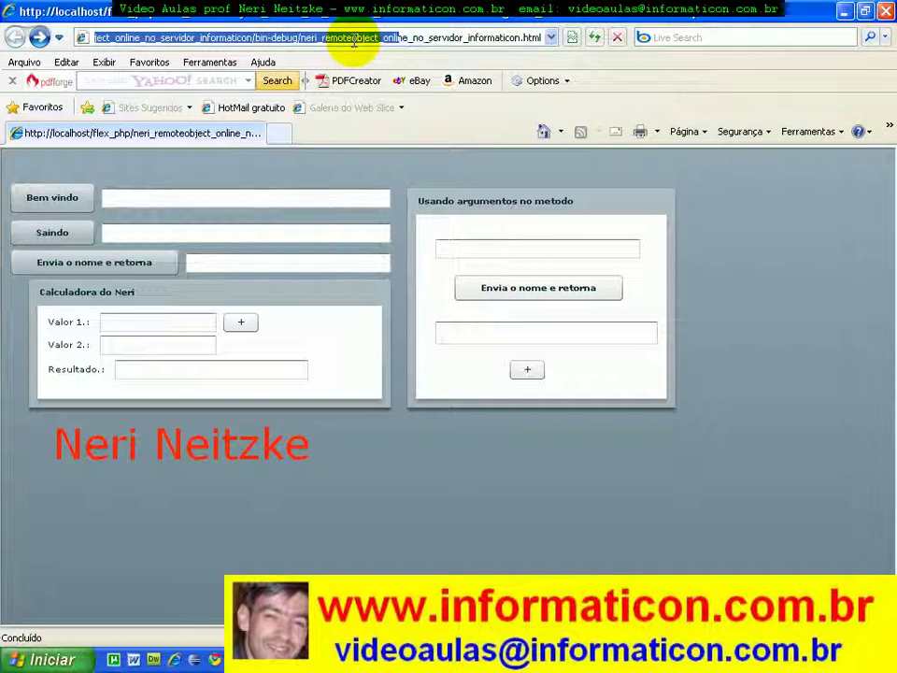
{"action": "key", "text": "shift+Left"}
{"action": "key", "text": "shift+Left"}
{"action": "key", "text": "shift+Left"}
{"action": "key", "text": "shift+Left"}
{"action": "key", "text": "shift+Left"}
{"action": "key", "text": "shift+Left"}
{"action": "key", "text": "shift+Left"}
{"action": "key", "text": "shift+Left"}
{"action": "key", "text": "shift+Left"}
{"action": "key", "text": "shift+Left"}
{"action": "key", "text": "shift+Left"}
{"action": "key", "text": "shift+Left"}
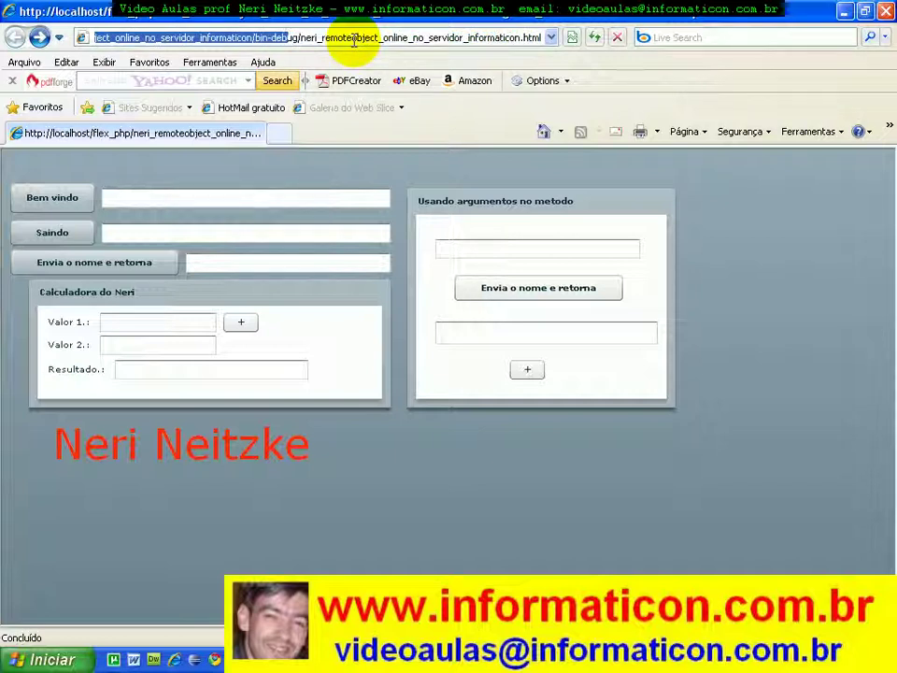
{"action": "key", "text": "shift+Right"}
{"action": "key", "text": "shift+Right"}
{"action": "key", "text": "shift+Right"}
{"action": "key", "text": "shift+Right"}
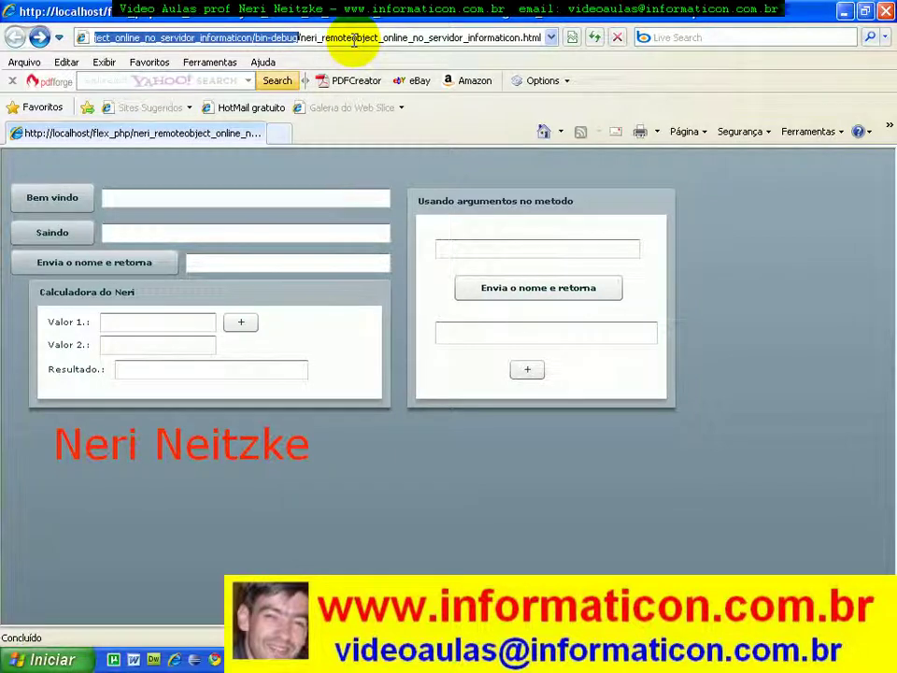
{"action": "key", "text": "Delete"}
{"action": "type", "text": "www"}
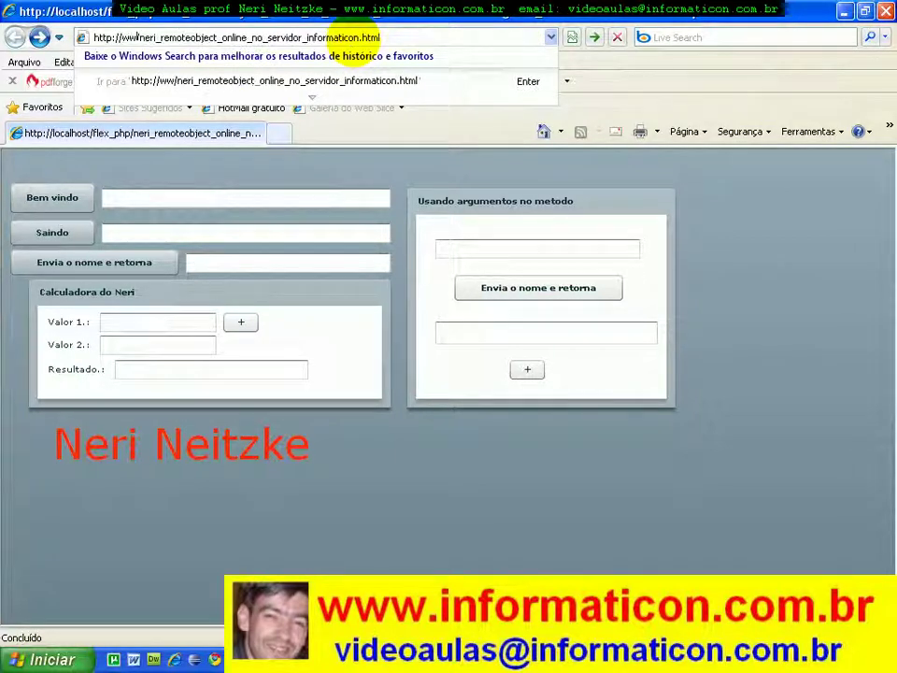
{"action": "type", "text": ".informat"}
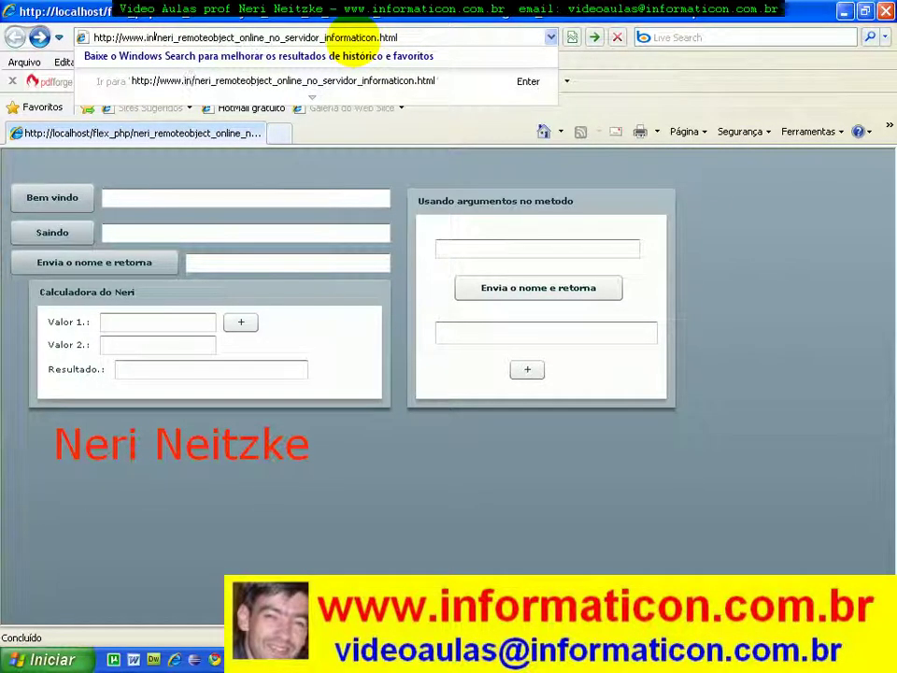
{"action": "type", "text": "icon.com.br/"}
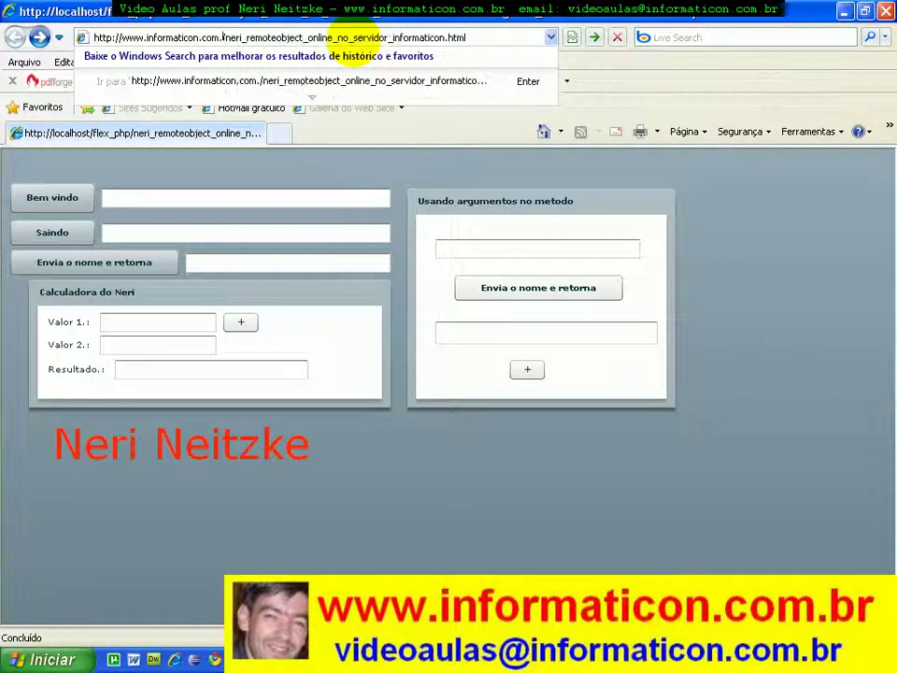
{"action": "type", "text": "flex1/"}
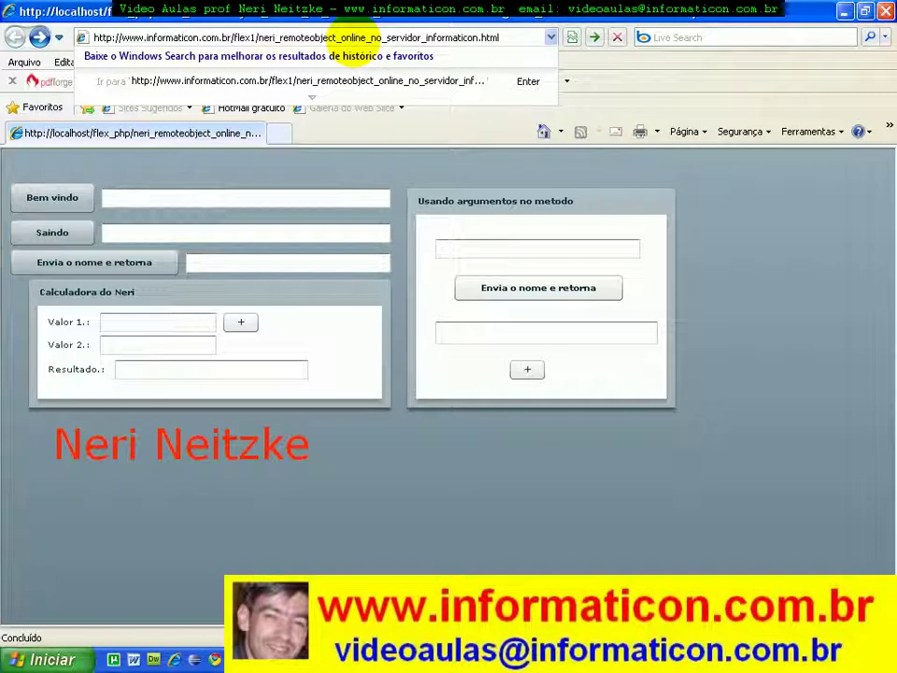
{"action": "key", "text": "ctrl+a"}
{"action": "key", "text": "ctrl+c"}
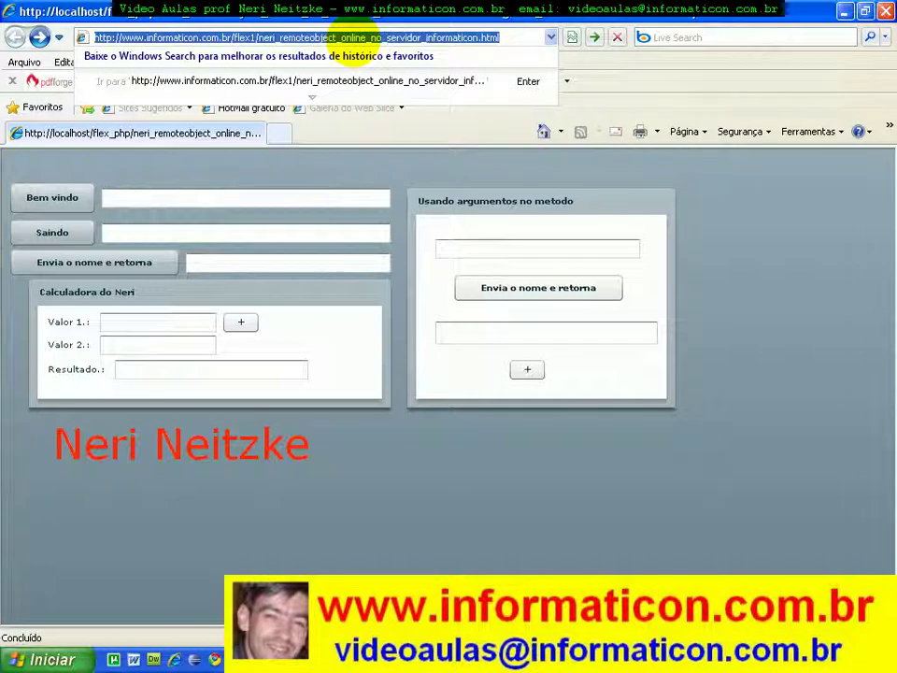
{"action": "key", "text": "Return"}
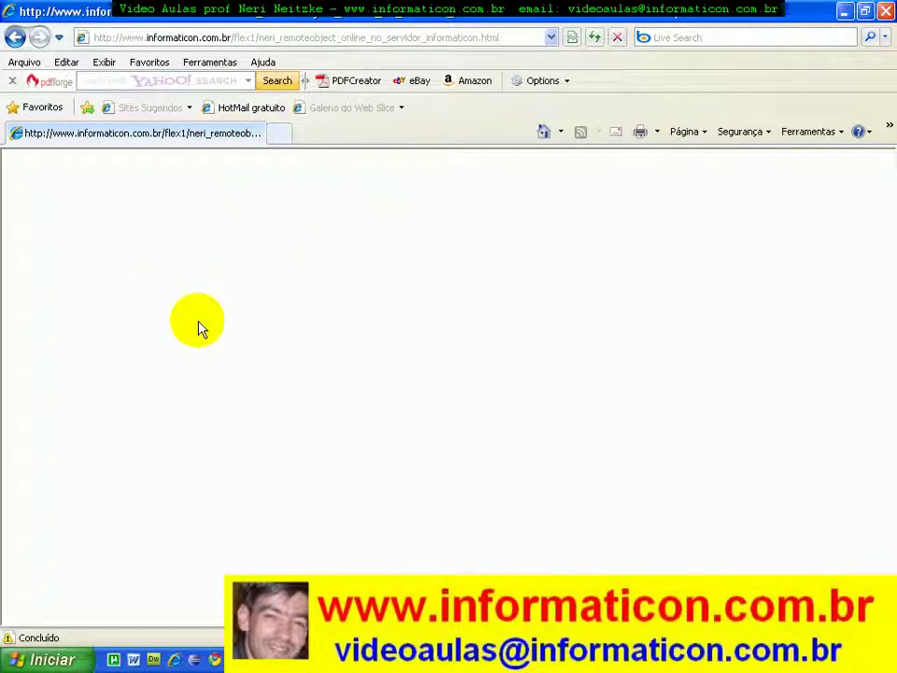
Inspect the page's script error details, and open the copied flex1 address in Google Chrome
{"action": "double_click", "coordinate": [10, 640]}
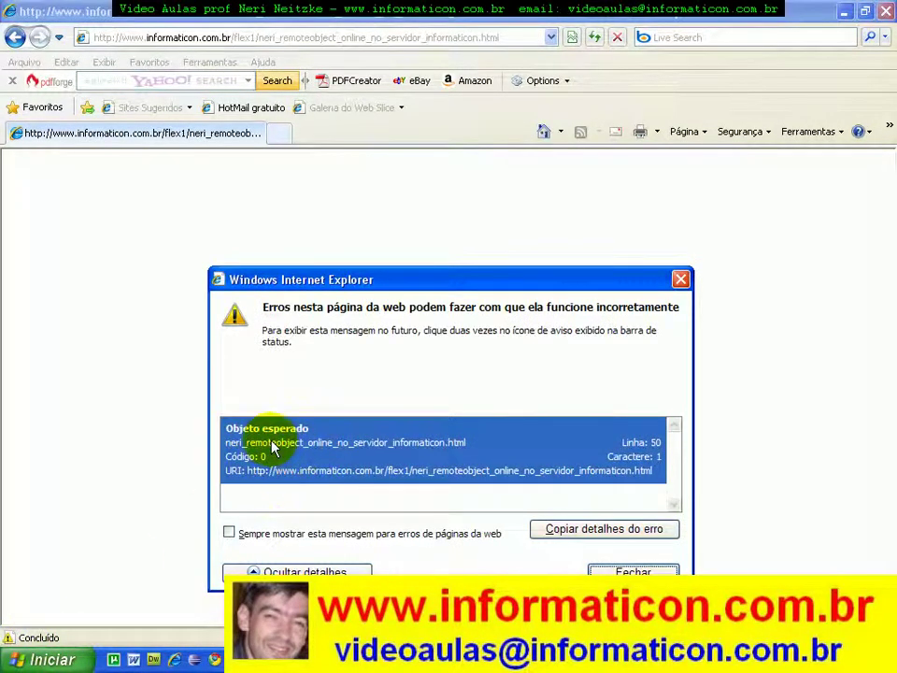
{"action": "left_click", "coordinate": [682, 279]}
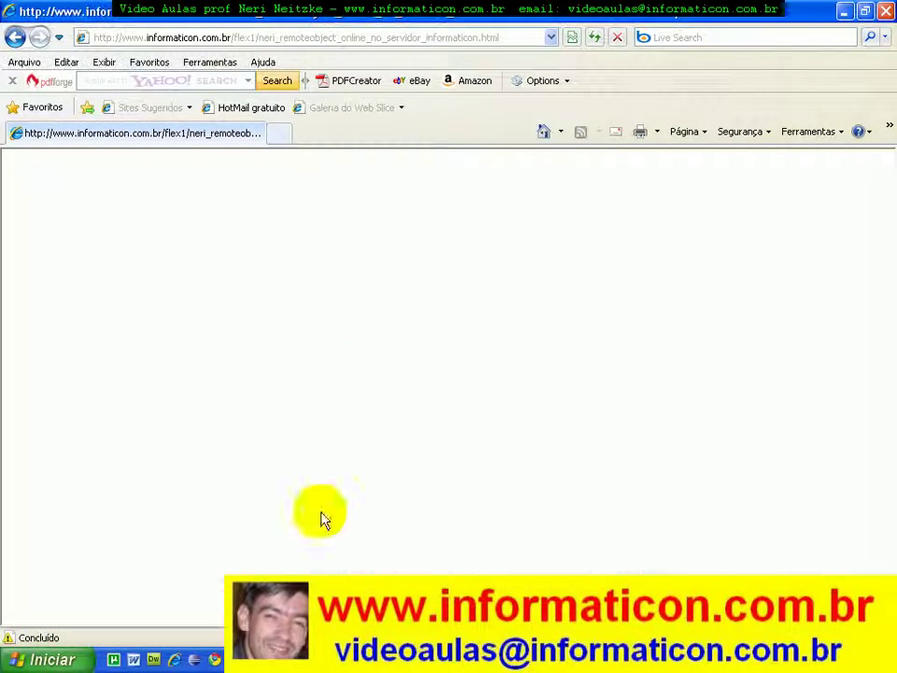
{"action": "left_click", "coordinate": [214, 660]}
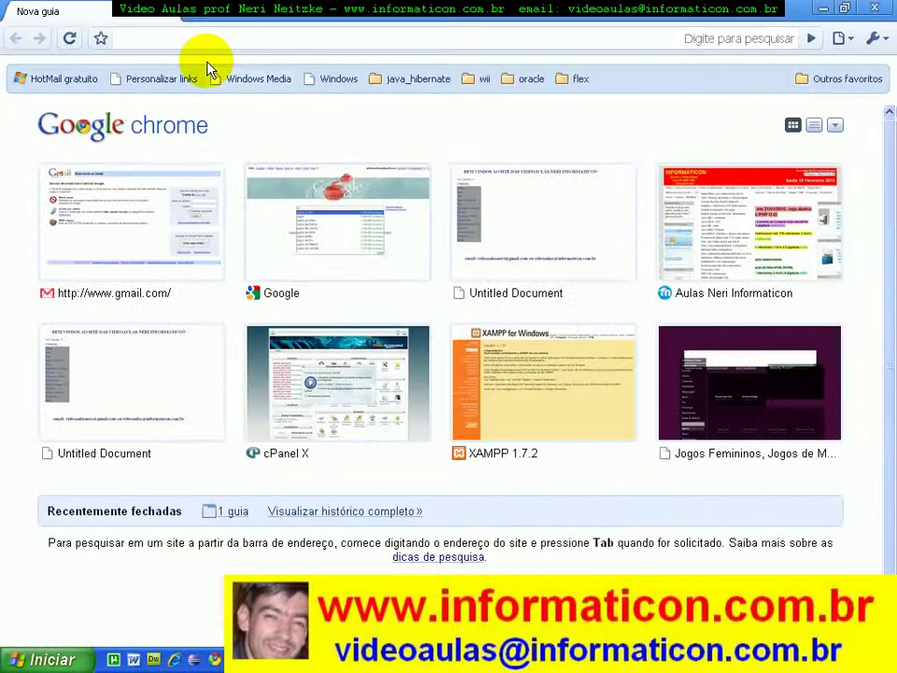
{"action": "key", "text": "ctrl+v"}
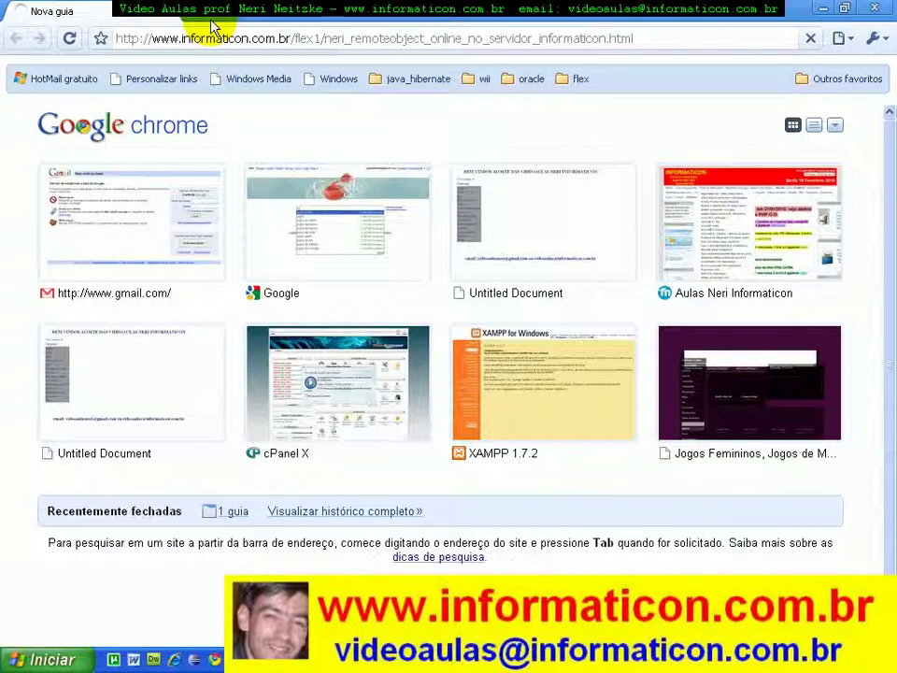
{"action": "key", "text": "Return"}
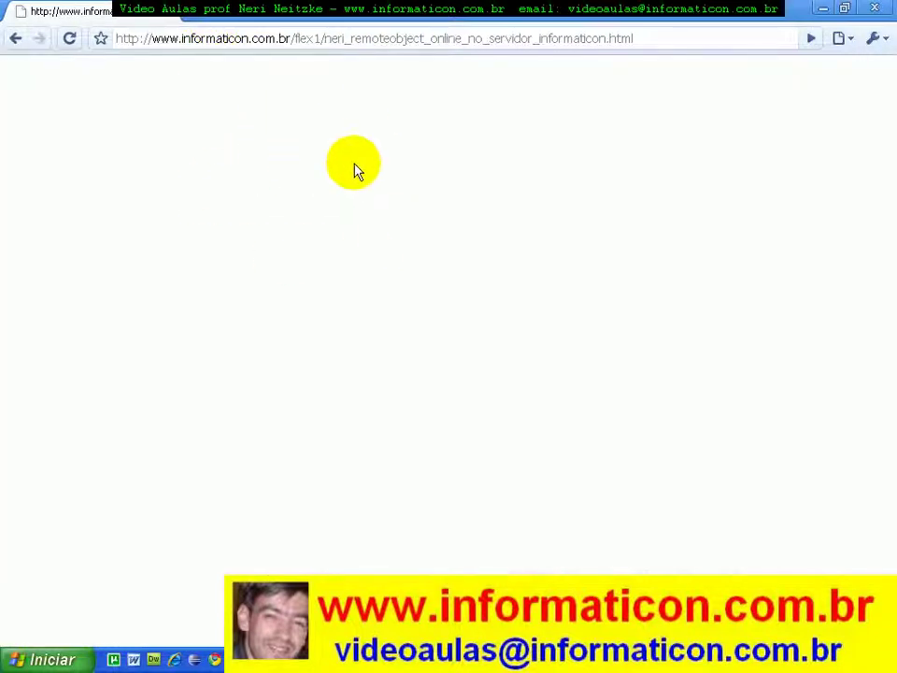
In FileZilla, upload the history folder and AC_OETags.js from the local bin-debug folder to /public_html/flex1
{"action": "key", "text": "alt+Tab"}
{"action": "key", "text": "alt+Tab"}
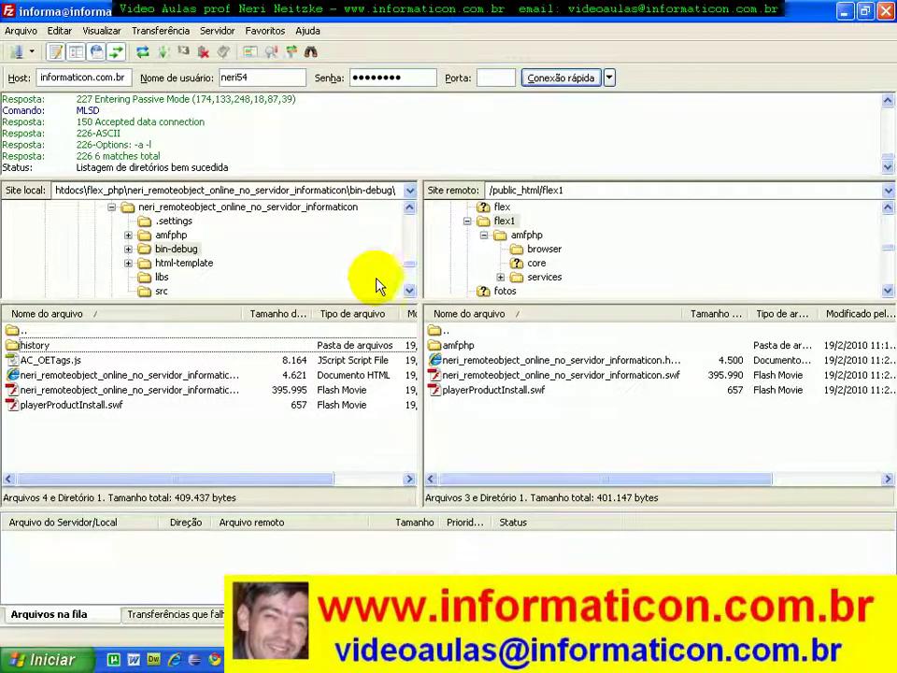
{"action": "left_click", "coordinate": [534, 435]}
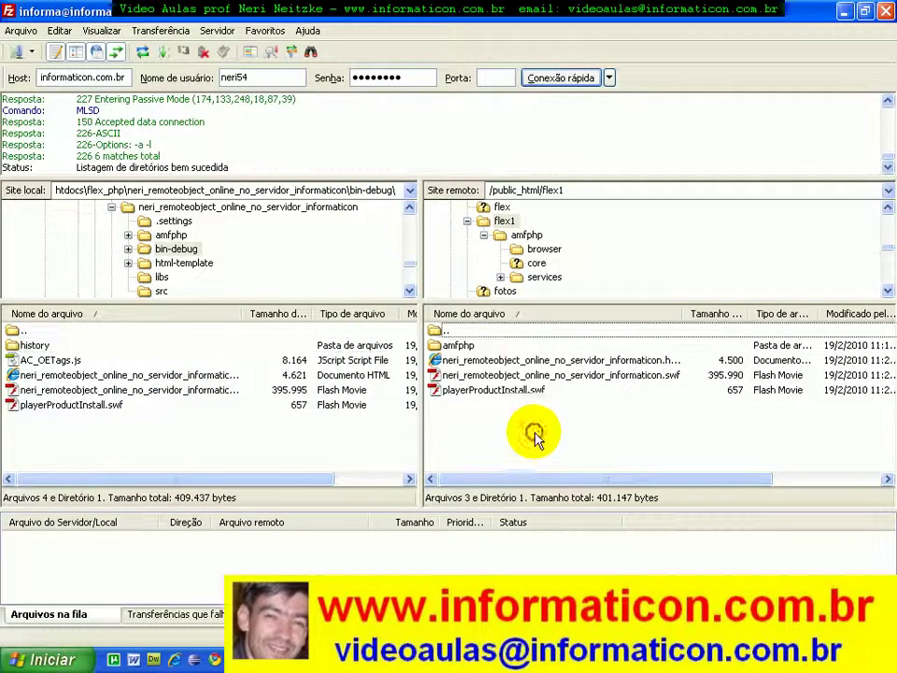
{"action": "left_click", "coordinate": [35, 347]}
{"action": "left_click", "coordinate": [35, 359], "text": "ctrl"}
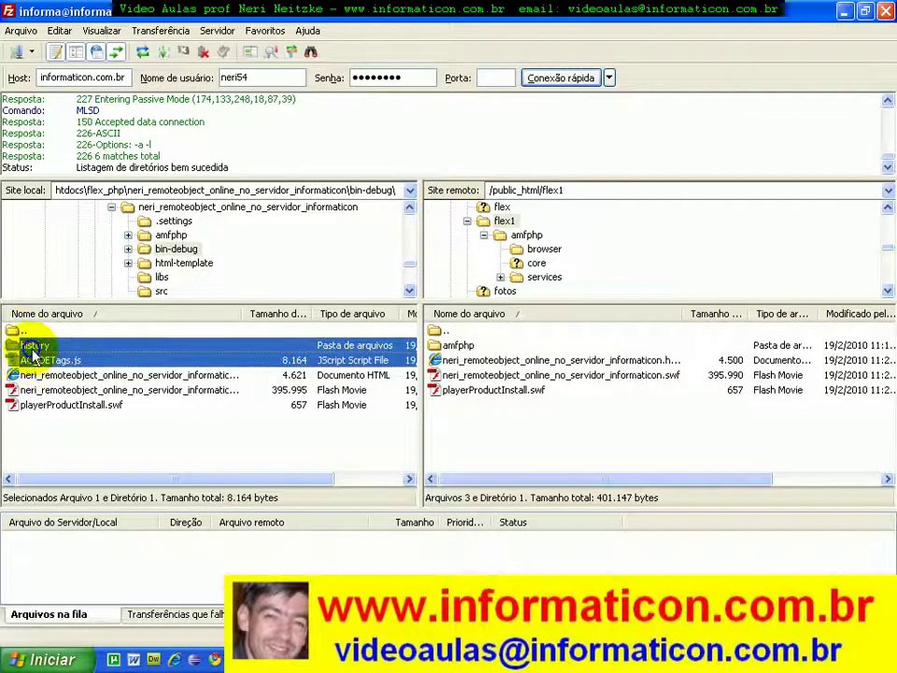
{"action": "right_click", "coordinate": [34, 355]}
{"action": "left_click", "coordinate": [75, 365]}
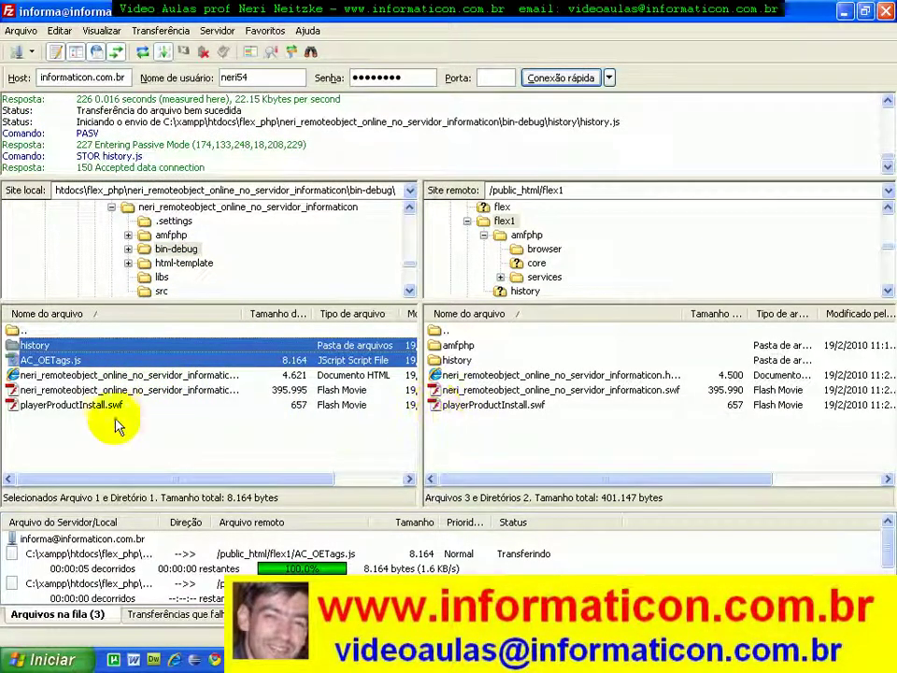
{"action": "left_click", "coordinate": [210, 437]}
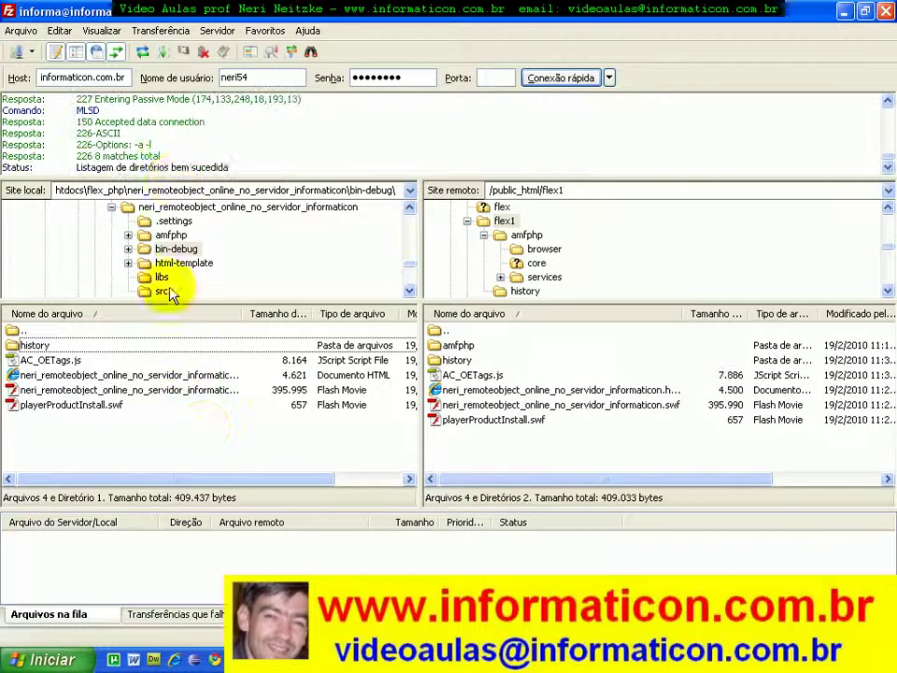
{"action": "left_click_drag", "start_coordinate": [229, 167], "coordinate": [114, 164]}
Switch to Google Chrome and reload the published flex1 page
{"action": "key", "text": "alt+Tab"}
{"action": "left_click", "coordinate": [70, 39]}
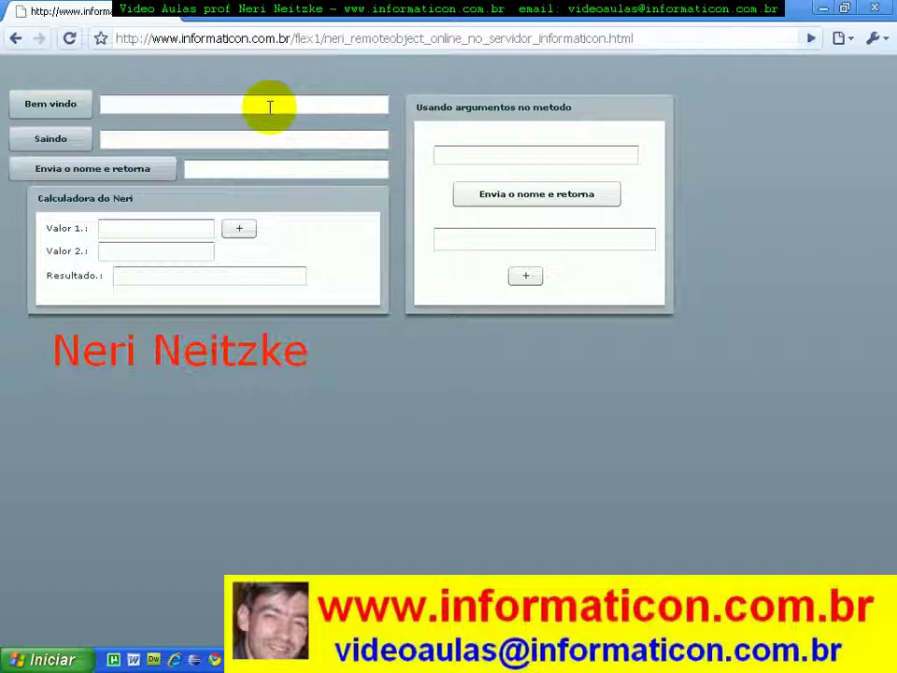
Test the Bem vindo and Saindo calls on the published flex1 page and clear both returned texts
{"action": "left_click", "coordinate": [67, 105]}
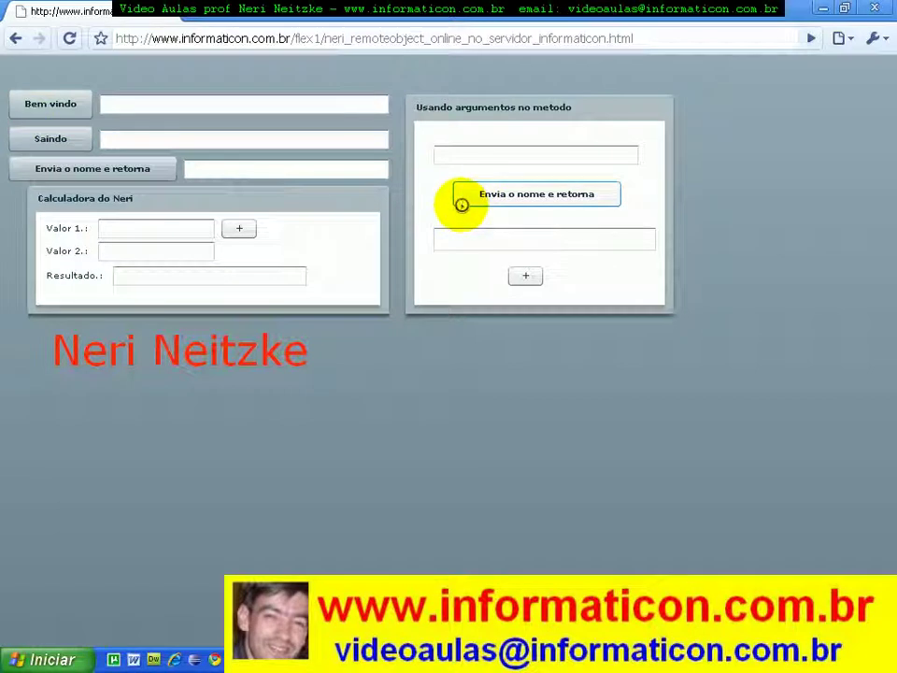
{"action": "left_click", "coordinate": [51, 138]}
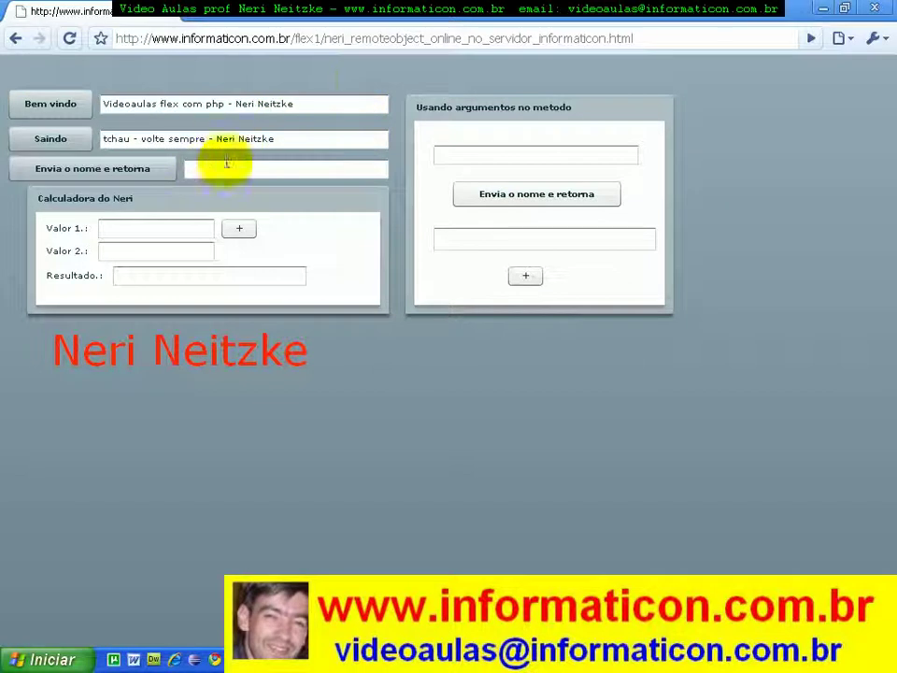
{"action": "left_click_drag", "start_coordinate": [655, 37], "coordinate": [110, 37]}
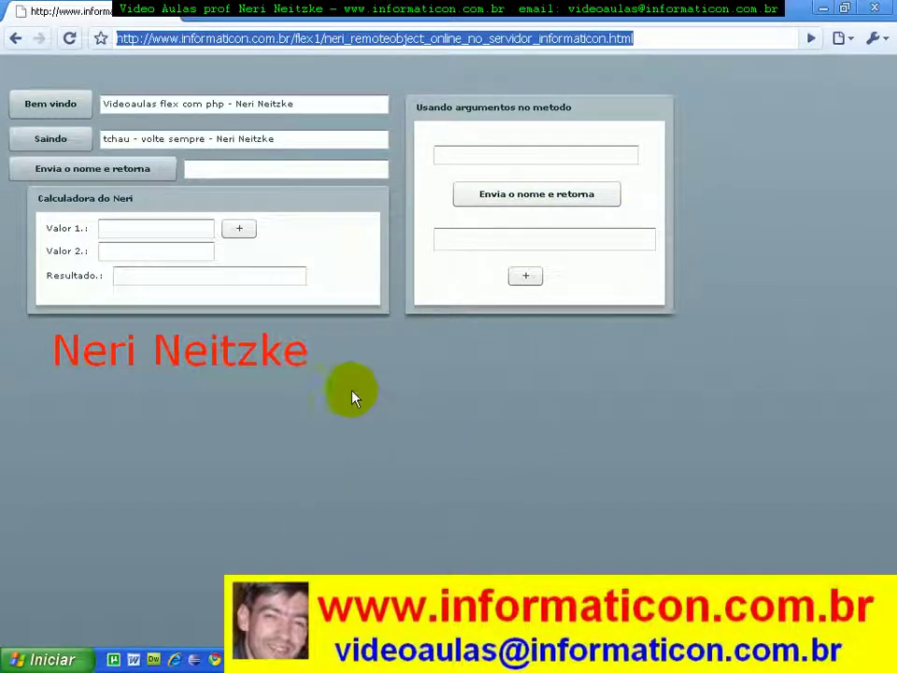
{"action": "left_click_drag", "start_coordinate": [314, 105], "coordinate": [107, 103]}
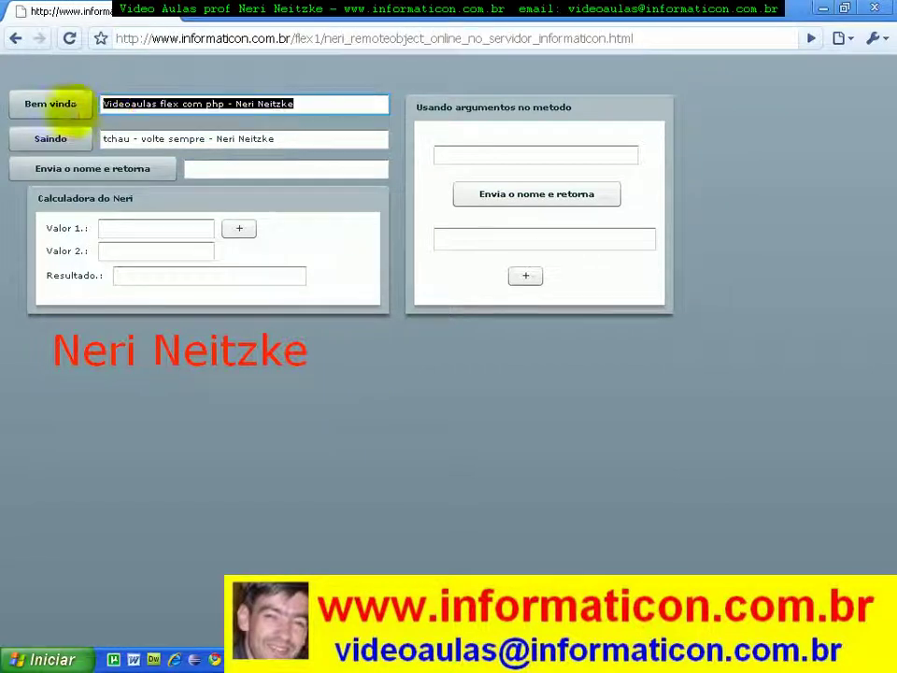
{"action": "left_click_drag", "start_coordinate": [290, 137], "coordinate": [56, 137]}
{"action": "key", "text": "Delete"}
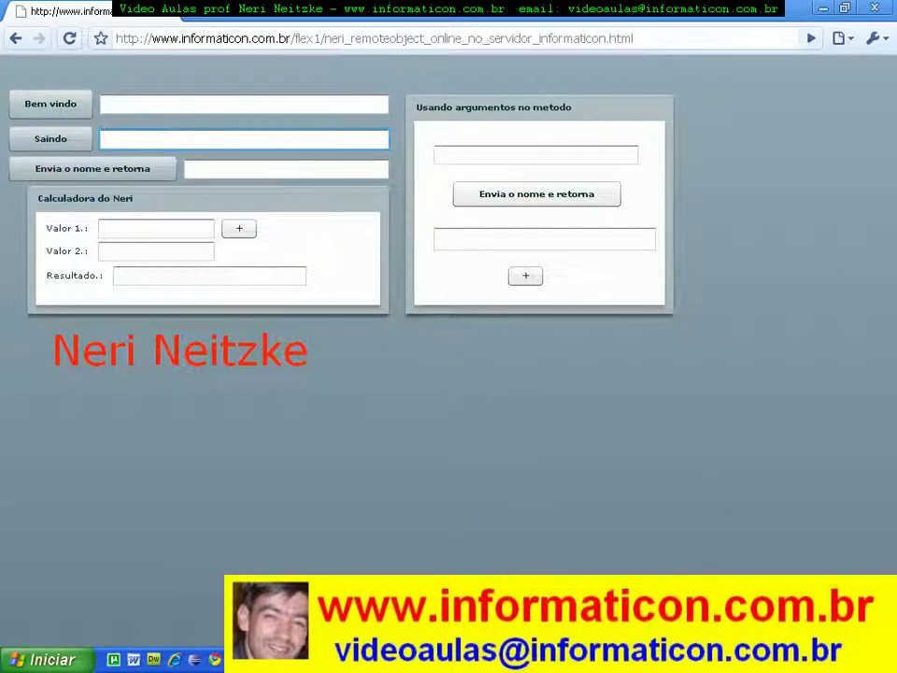
Reload the published flex1 page in Internet Explorer, test its Bem vindo call, and check the remote flex1 folder in FileZilla
{"action": "key", "text": "alt+Tab"}
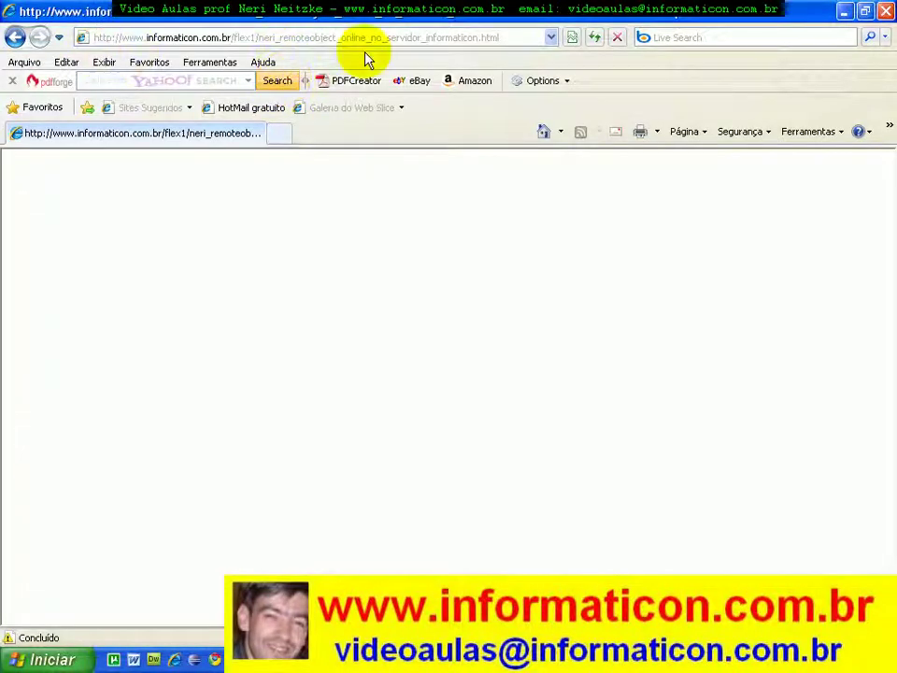
{"action": "left_click", "coordinate": [594, 38]}
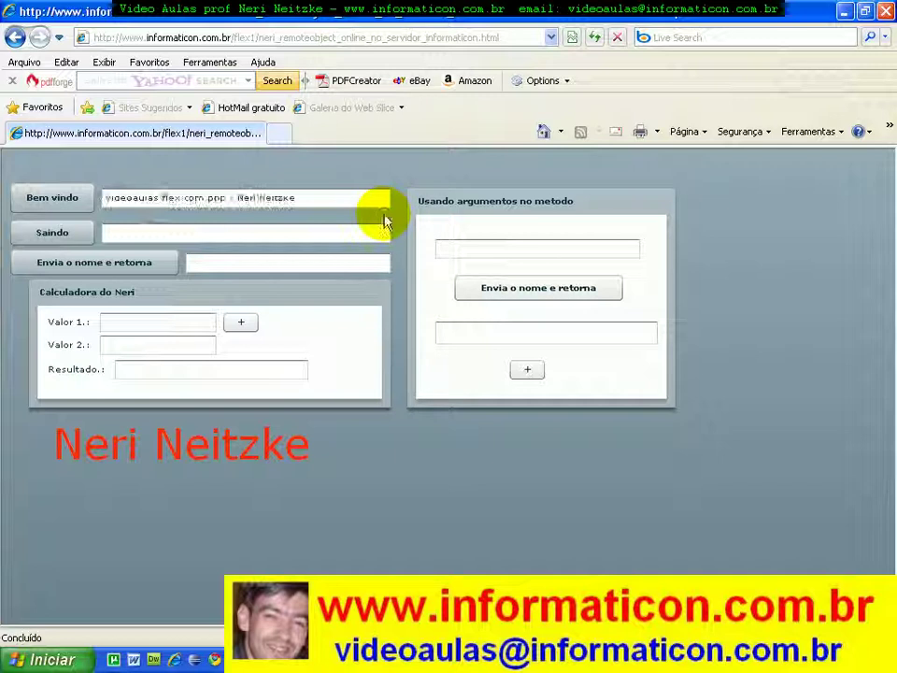
{"action": "key", "text": "alt+Tab"}
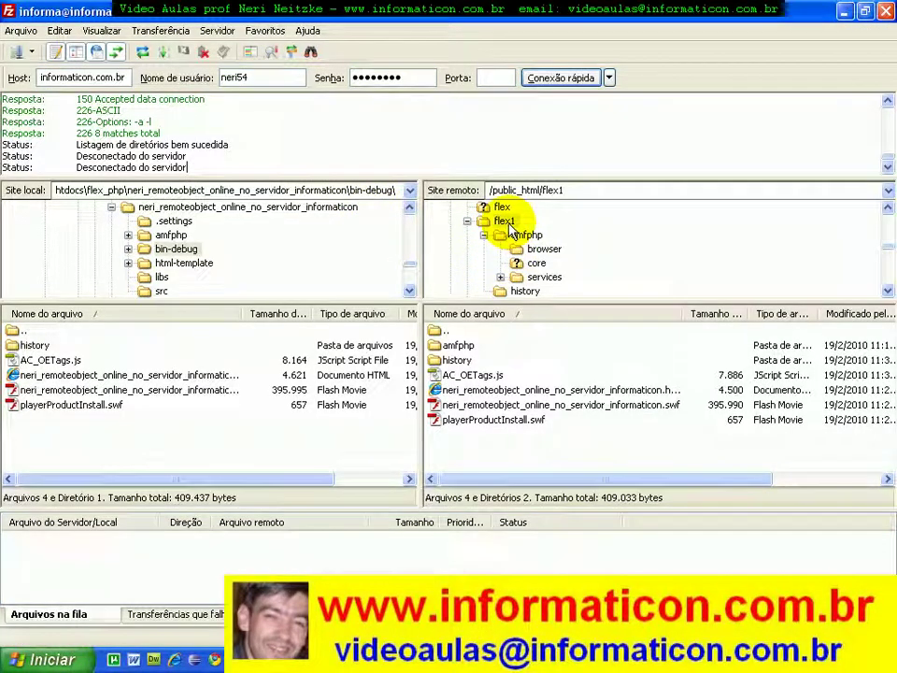
{"action": "key", "text": "alt+Tab"}
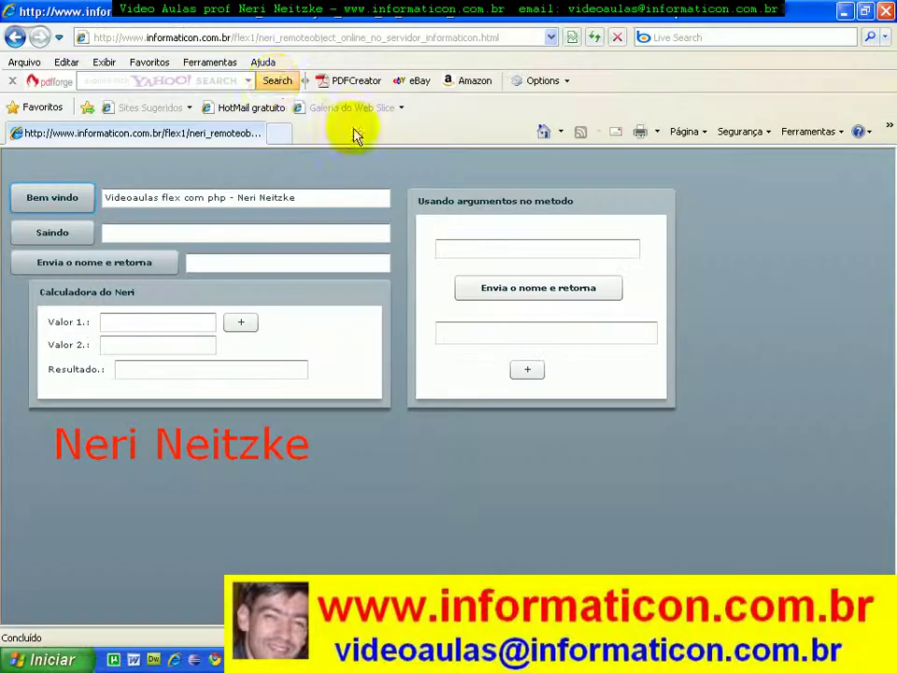
{"action": "left_click", "coordinate": [270, 39]}
{"action": "left_click", "coordinate": [262, 38]}
{"action": "key", "text": "shift+End"}
{"action": "type", "text": "flex1"}
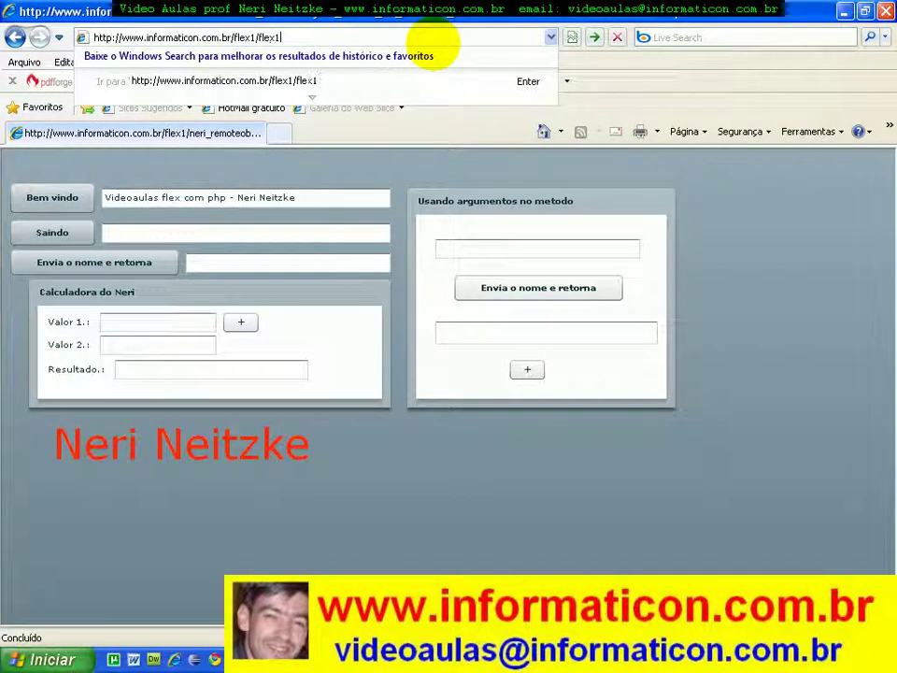
{"action": "key", "text": "BackSpace"}
{"action": "key", "text": "BackSpace"}
{"action": "key", "text": "BackSpace"}
{"action": "key", "text": "BackSpace"}
{"action": "key", "text": "BackSpace"}
{"action": "type", "text": "amfphp/gateway."}
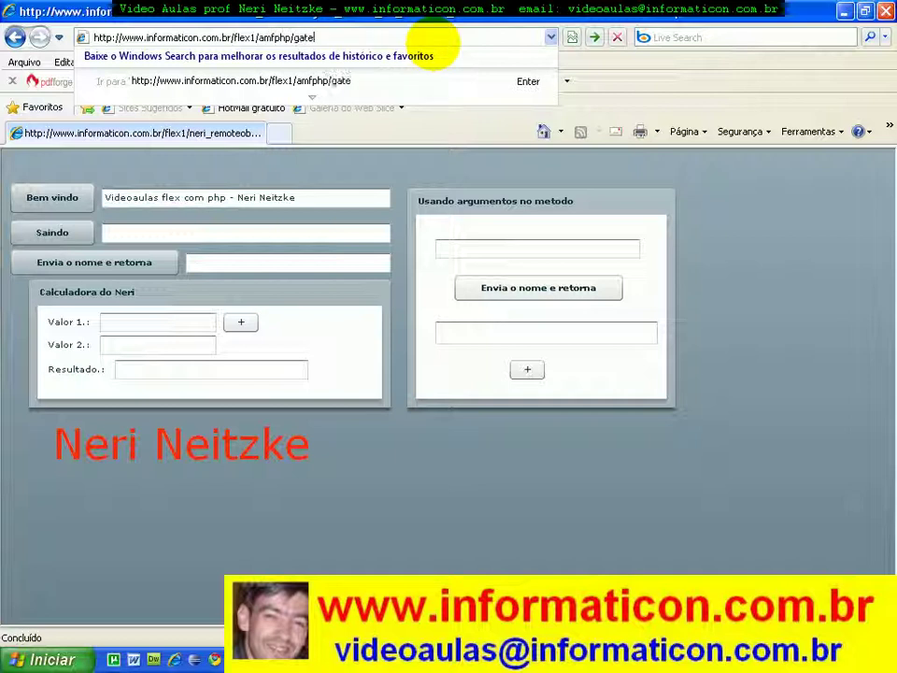
{"action": "type", "text": "php"}
{"action": "key", "text": "Return"}
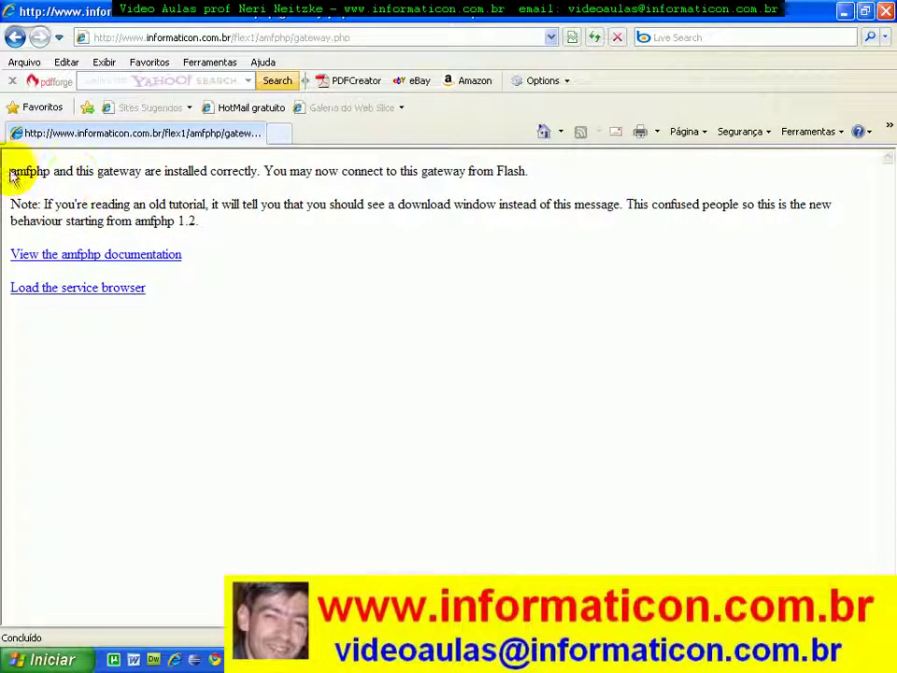
{"action": "left_click_drag", "start_coordinate": [9, 170], "coordinate": [514, 164]}
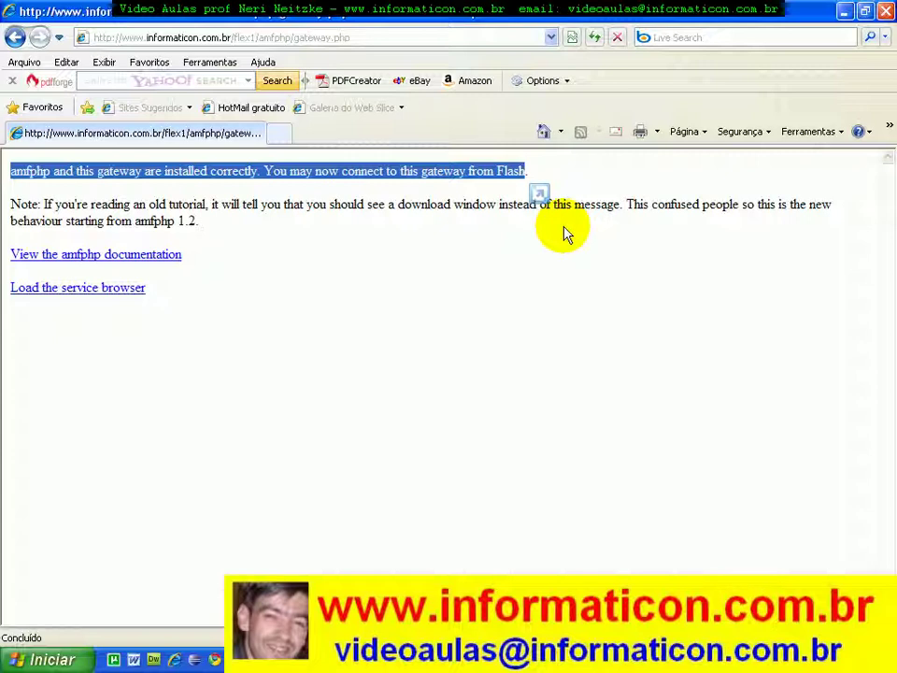
{"action": "left_click", "coordinate": [187, 222]}
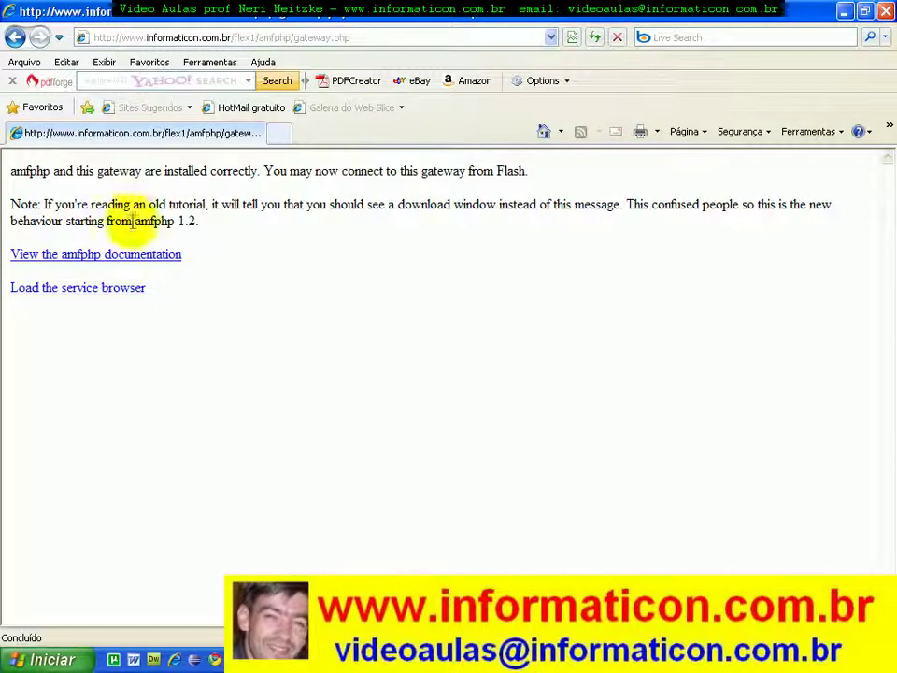
{"action": "left_click_drag", "start_coordinate": [14, 177], "coordinate": [585, 174]}
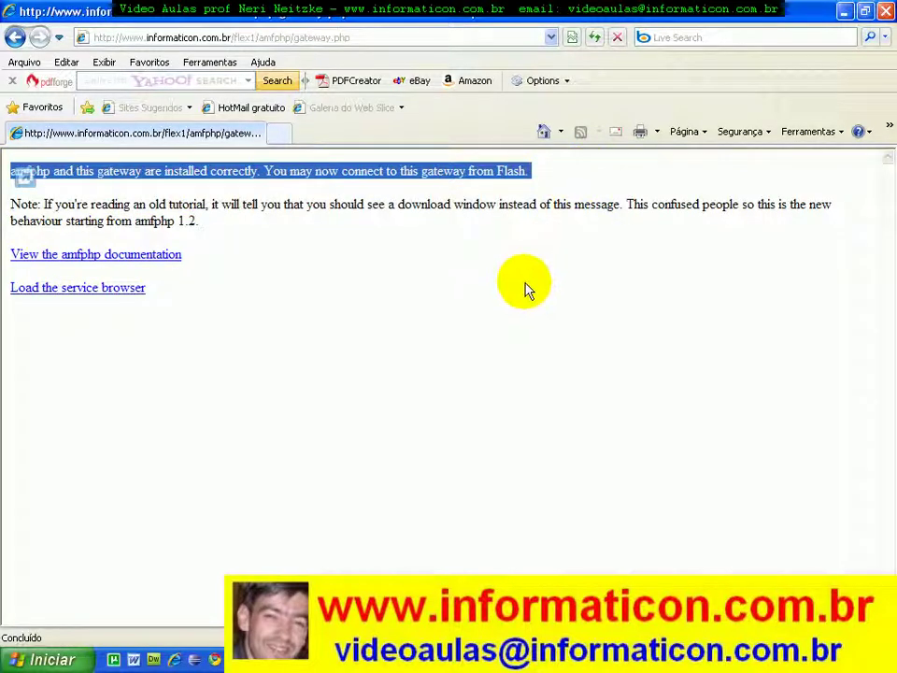
{"action": "left_click", "coordinate": [449, 285]}
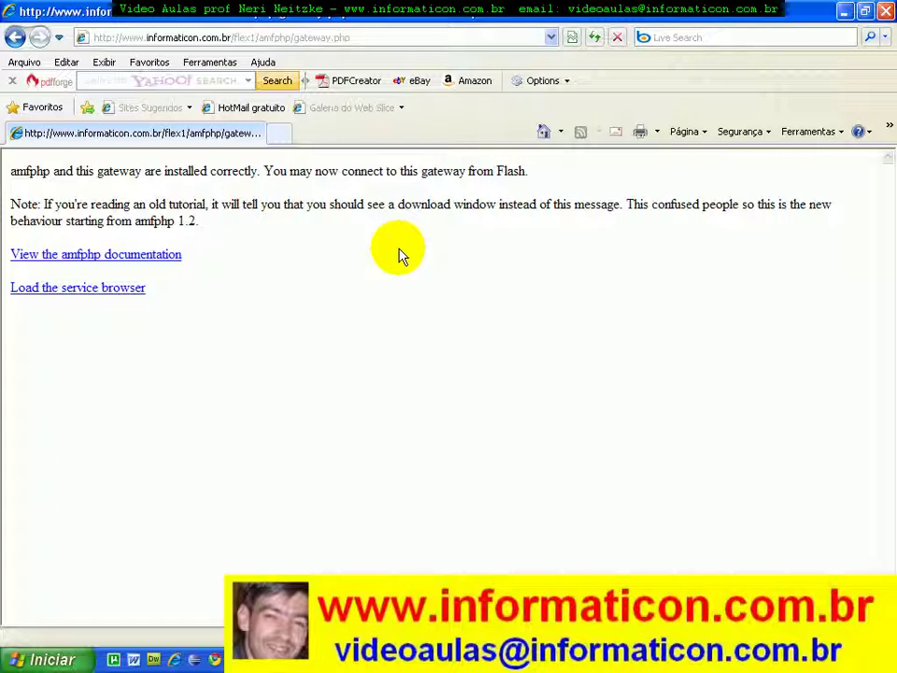
In FileZilla, set the remote flex1 folder's permissions to 777 by adding group and public write access
{"action": "key", "text": "alt+Tab"}
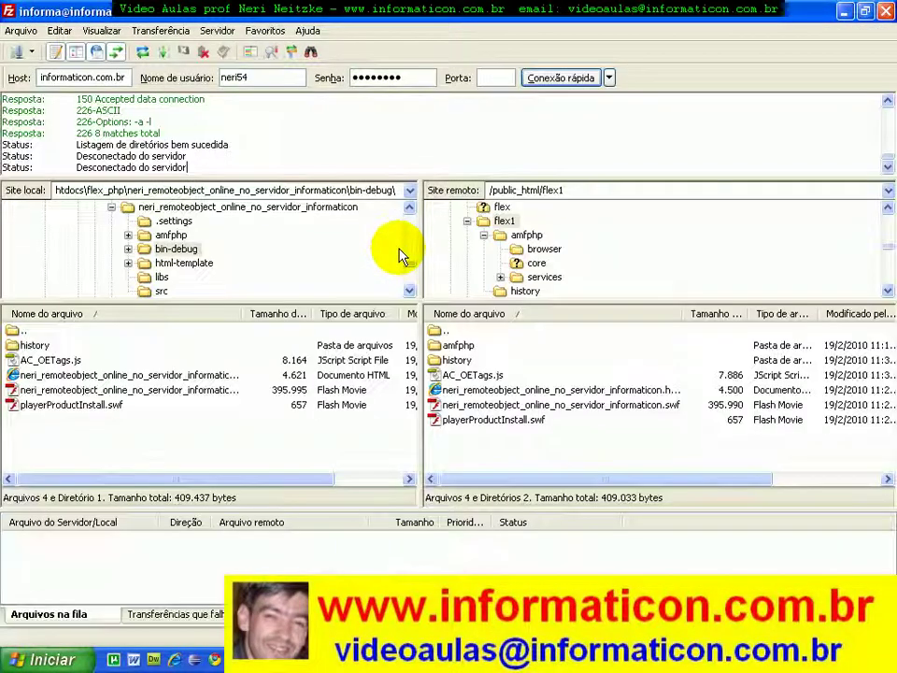
{"action": "right_click", "coordinate": [503, 223]}
{"action": "left_click", "coordinate": [578, 347]}
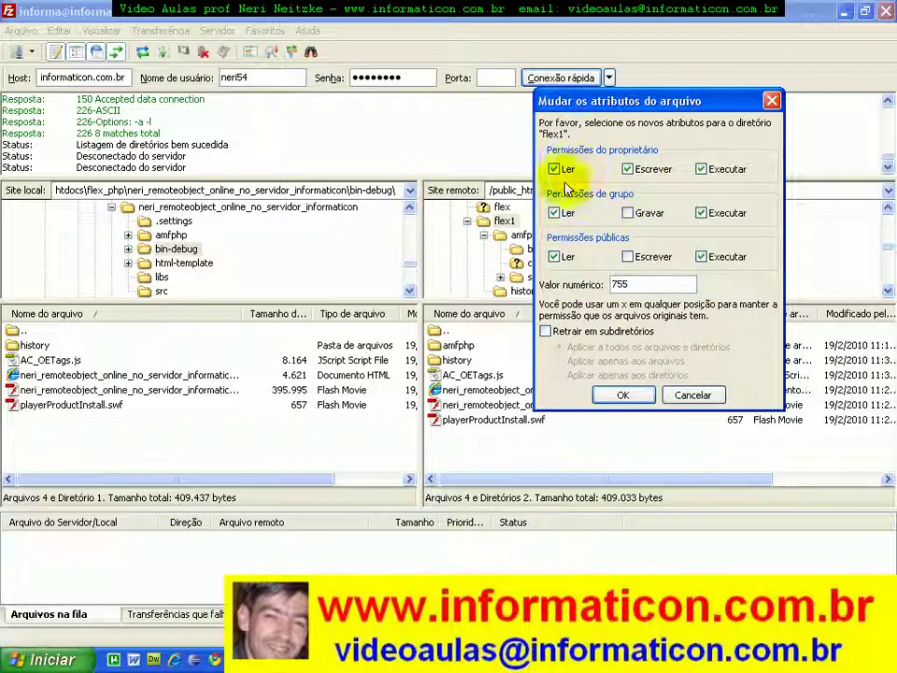
{"action": "left_click_drag", "start_coordinate": [601, 282], "coordinate": [643, 286]}
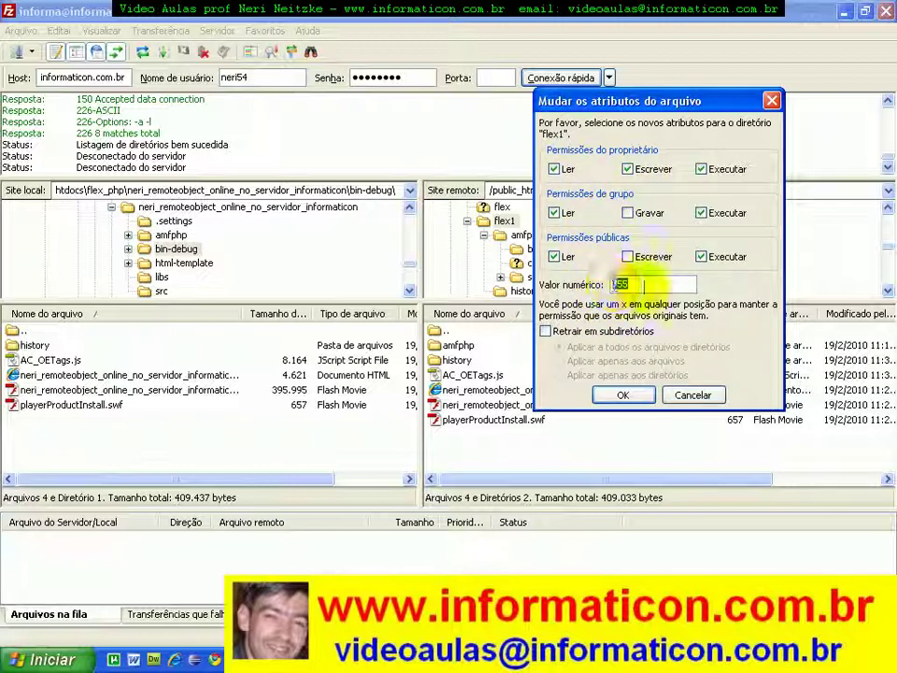
{"action": "key", "text": "BackSpace"}
{"action": "key", "text": "ctrl+z"}
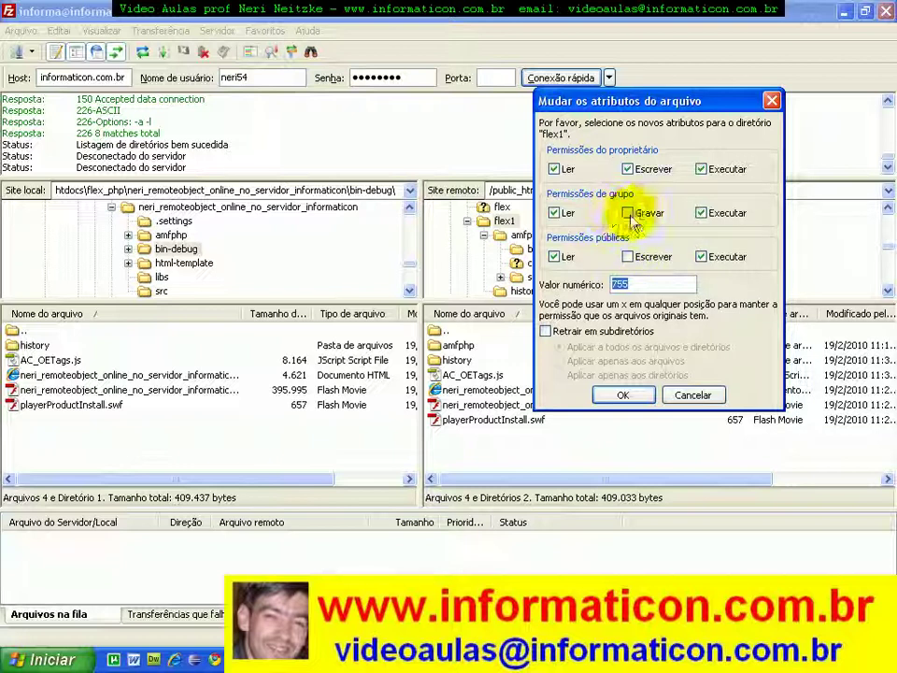
{"action": "left_click", "coordinate": [628, 213]}
{"action": "left_click", "coordinate": [628, 256]}
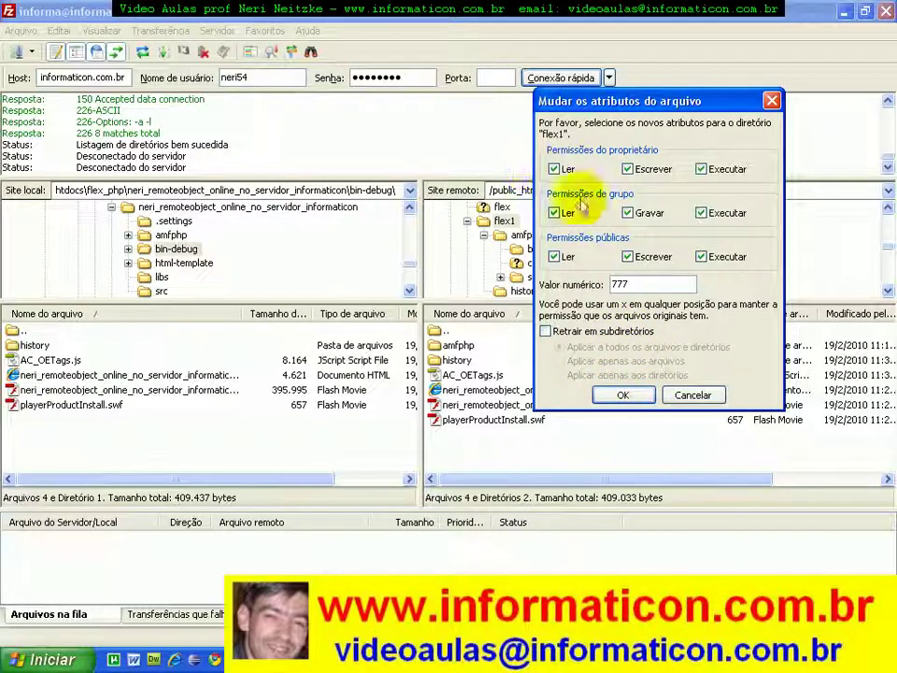
{"action": "left_click", "coordinate": [624, 394]}
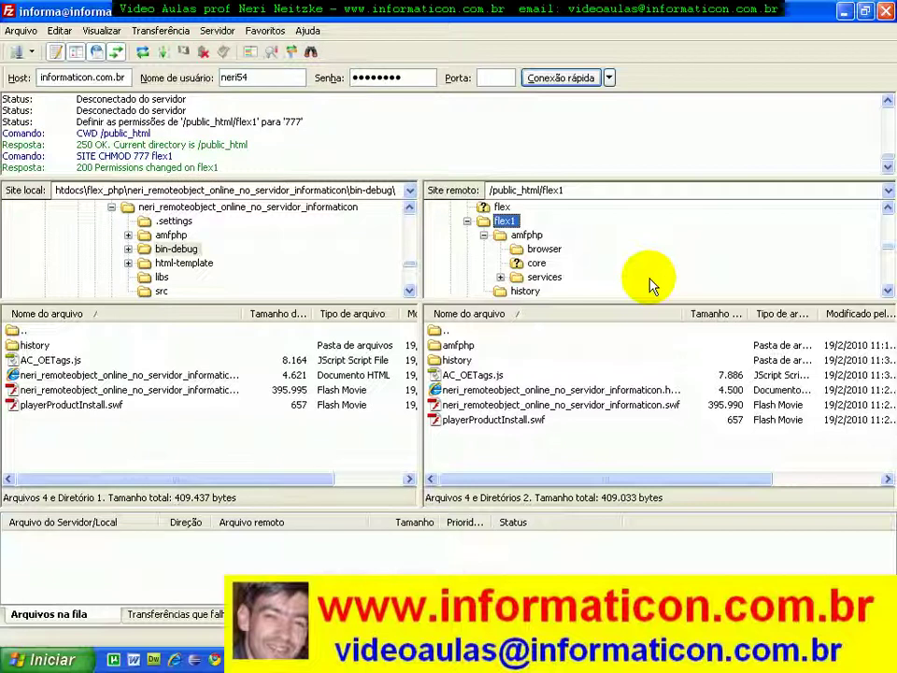
Reload the amfphp gateway page in Internet Explorer and examine the server's response
{"action": "key", "text": "alt+Tab"}
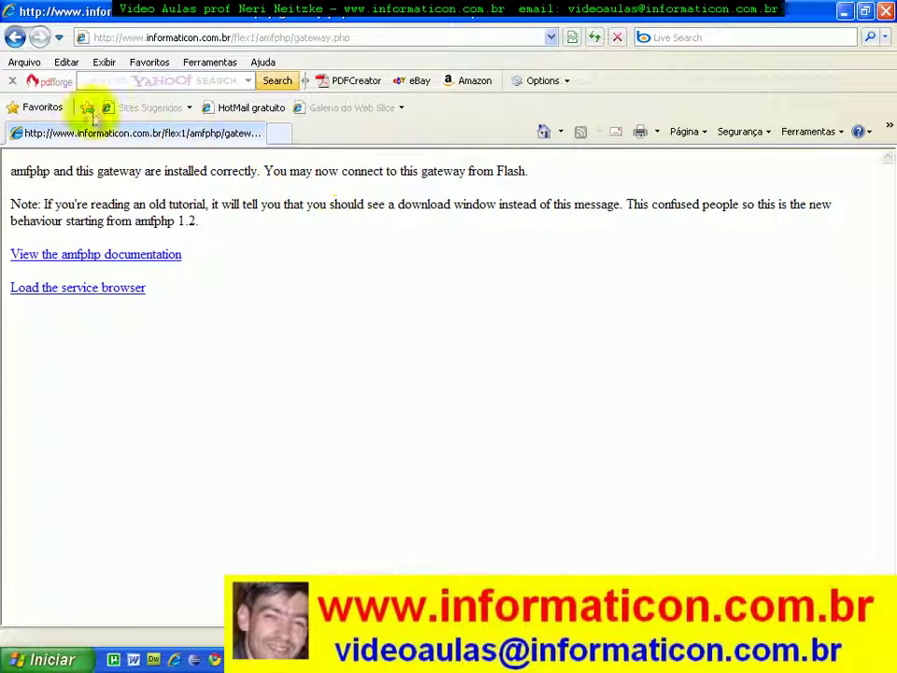
{"action": "left_click", "coordinate": [594, 37]}
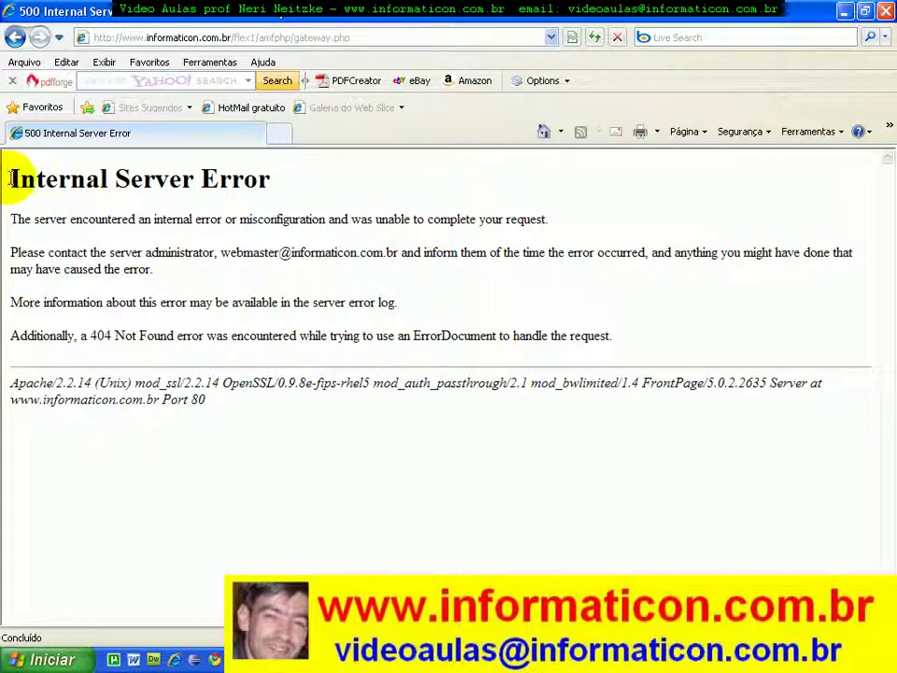
{"action": "left_click_drag", "start_coordinate": [11, 179], "coordinate": [277, 180]}
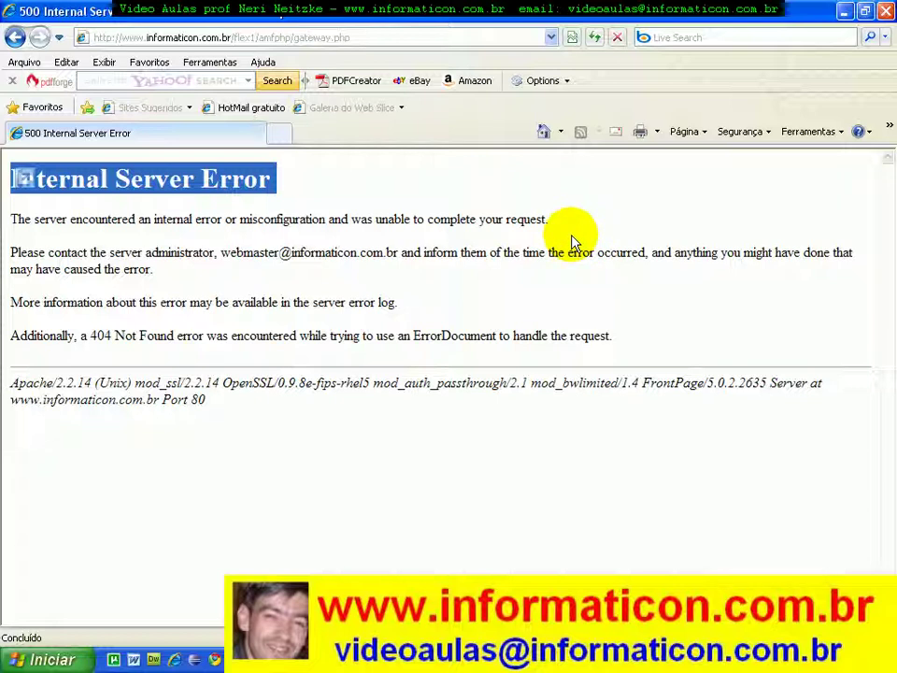
{"action": "key", "text": "alt+Tab"}
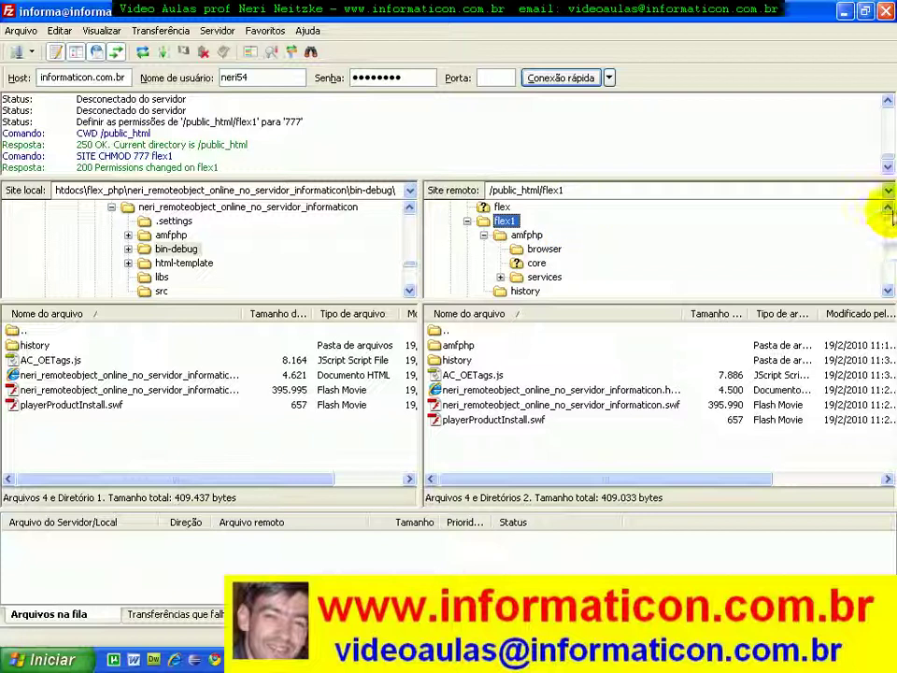
{"action": "double_click", "coordinate": [888, 207]}
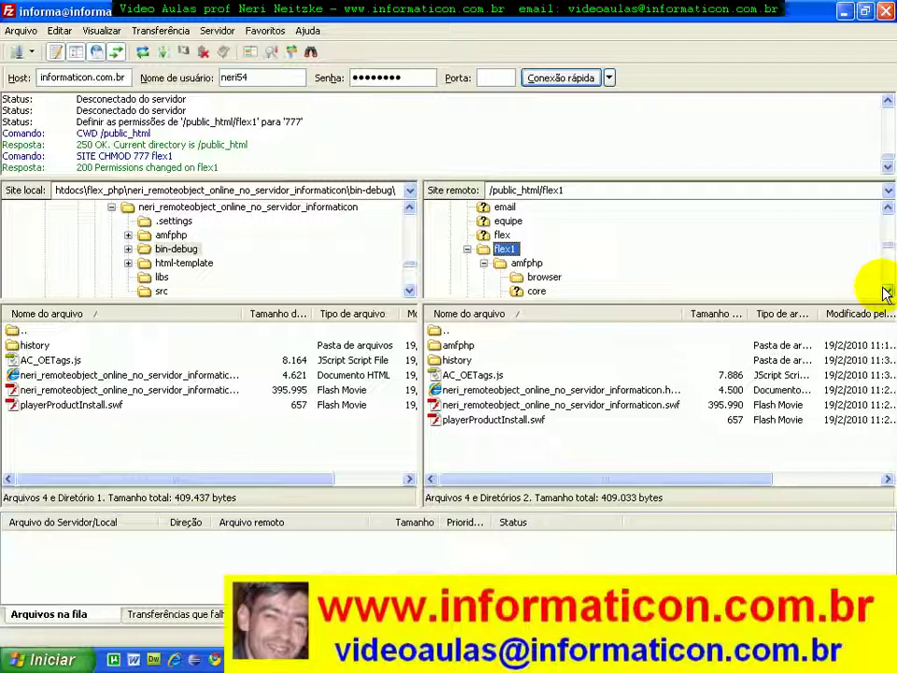
{"action": "key", "text": "alt+Tab"}
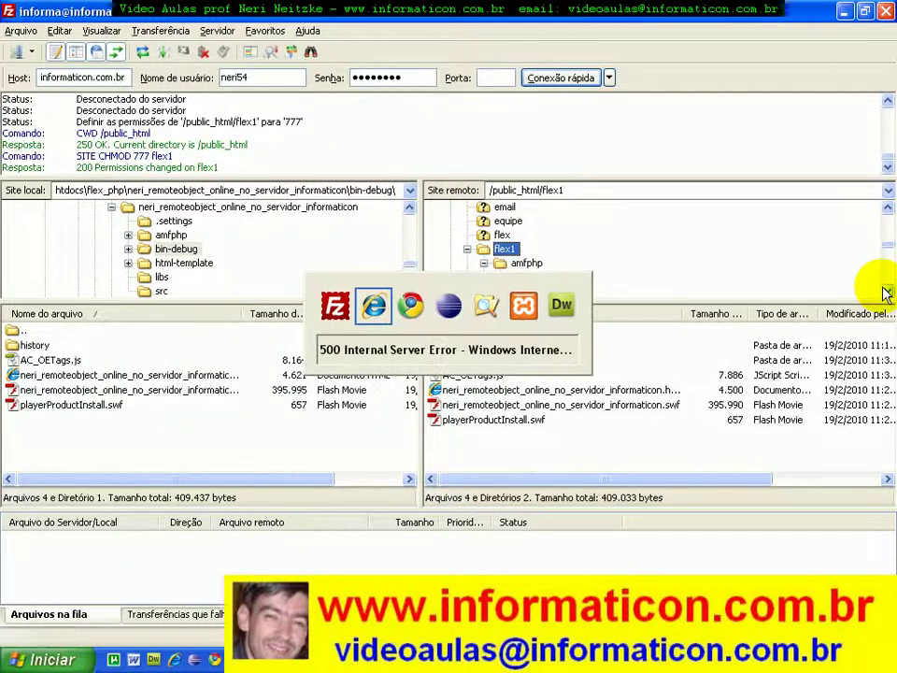
{"action": "left_click", "coordinate": [226, 252]}
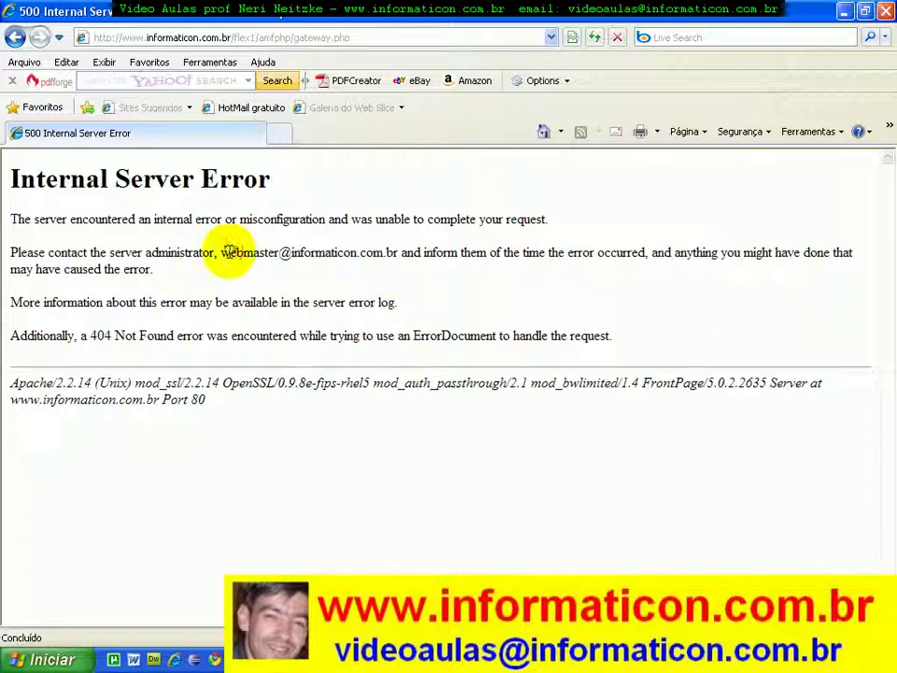
{"action": "left_click_drag", "start_coordinate": [11, 177], "coordinate": [579, 414]}
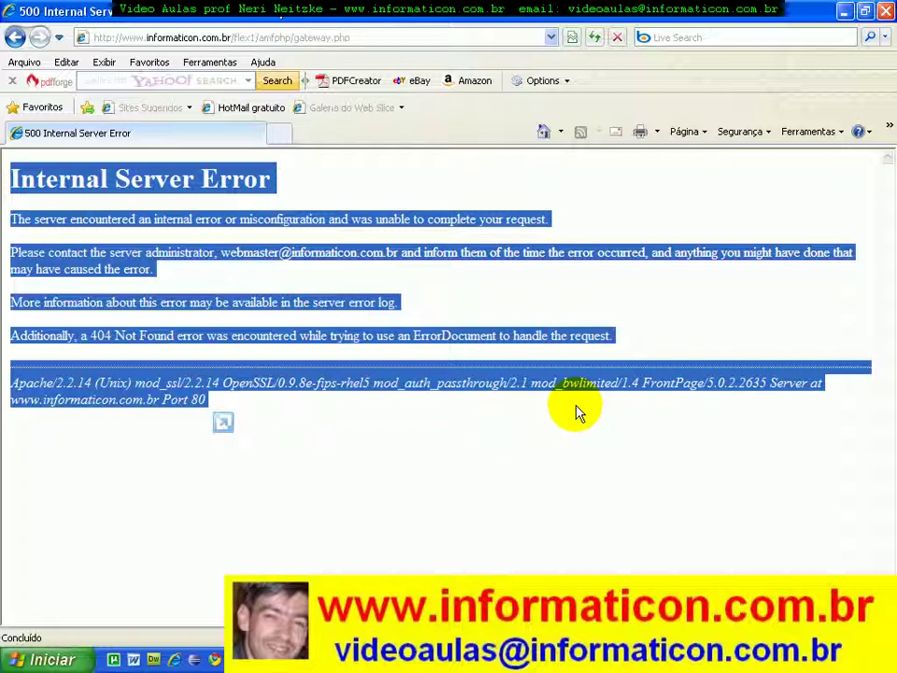
In FileZilla, apply permissions 755 to the remote flex1 folder and return to the gateway page in Internet Explorer
{"action": "key", "text": "alt+Tab"}
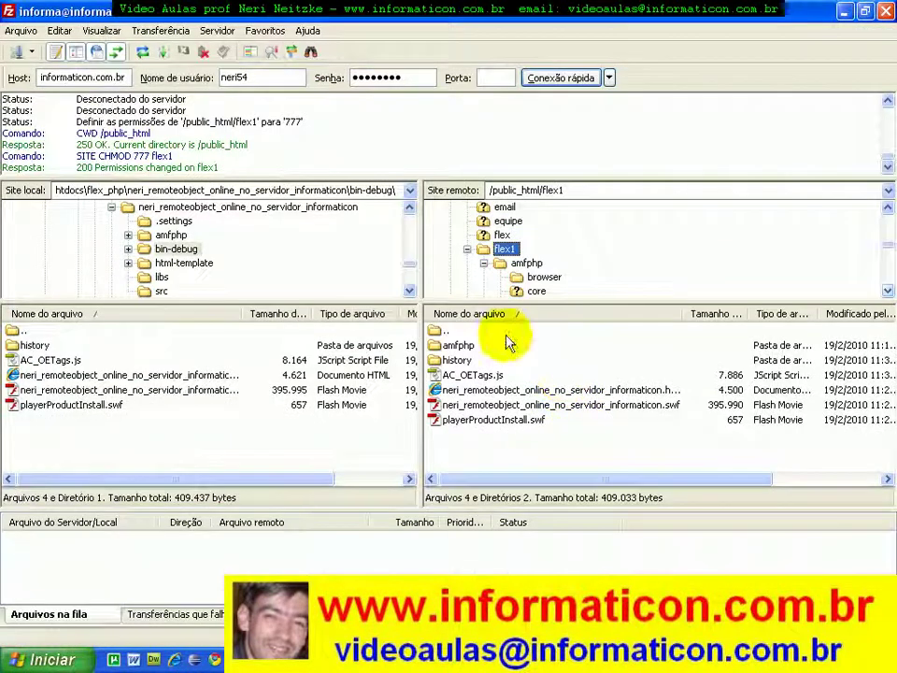
{"action": "right_click", "coordinate": [508, 251]}
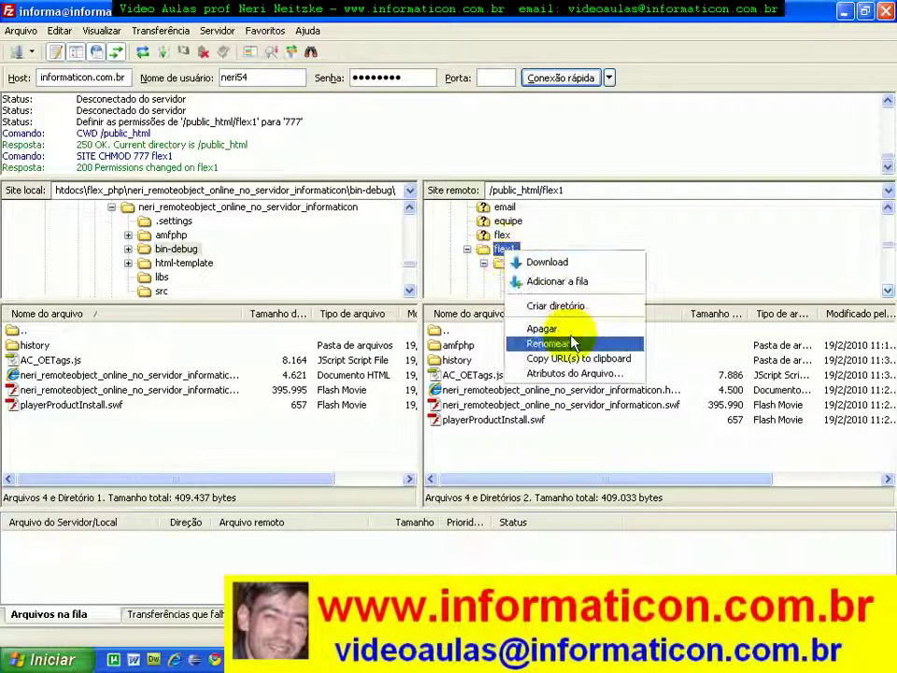
{"action": "left_click", "coordinate": [576, 376]}
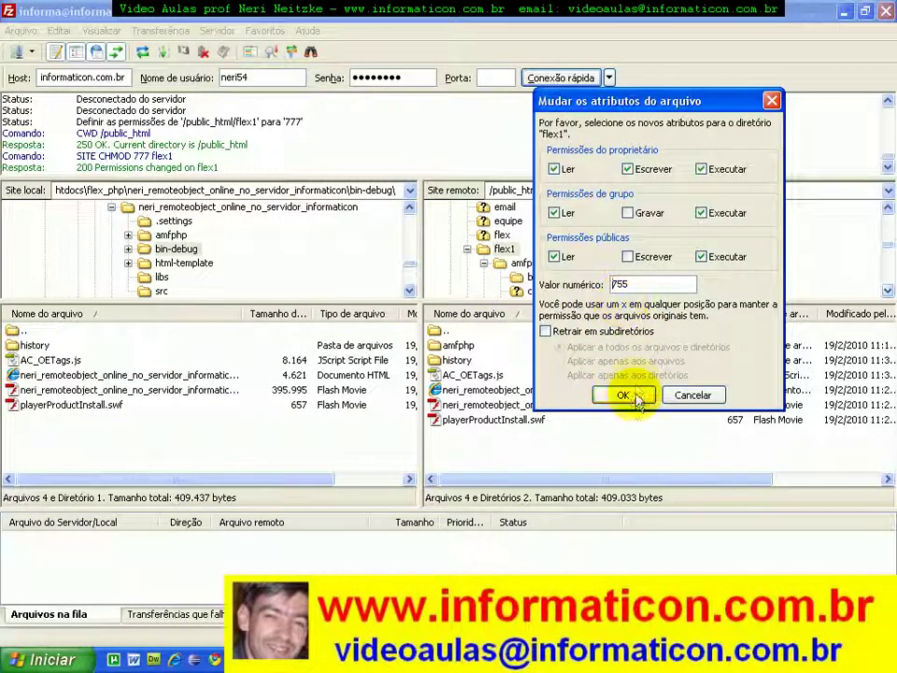
{"action": "left_click", "coordinate": [624, 396]}
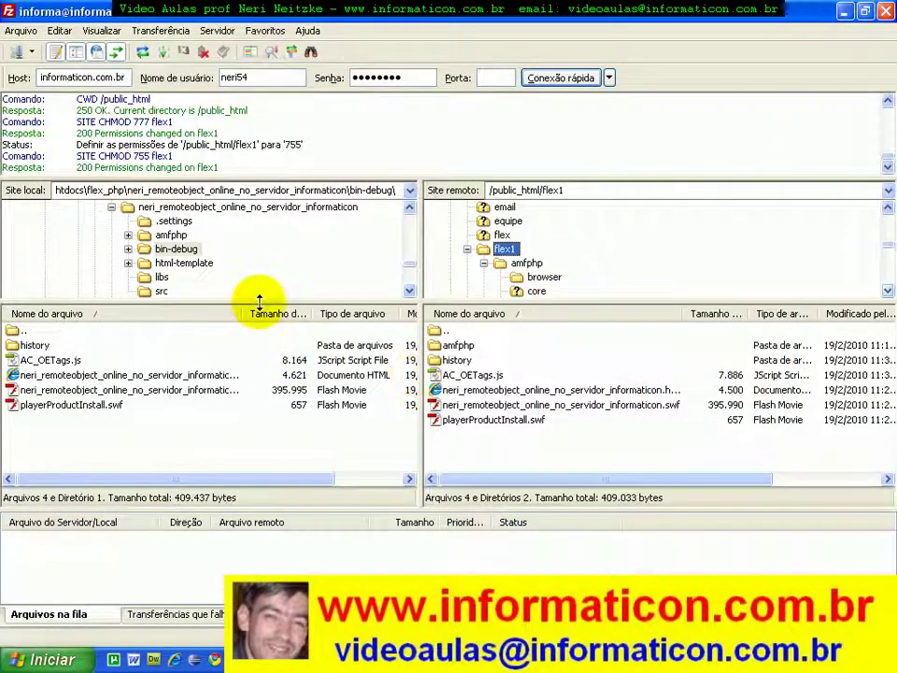
{"action": "key", "text": "alt+Tab"}
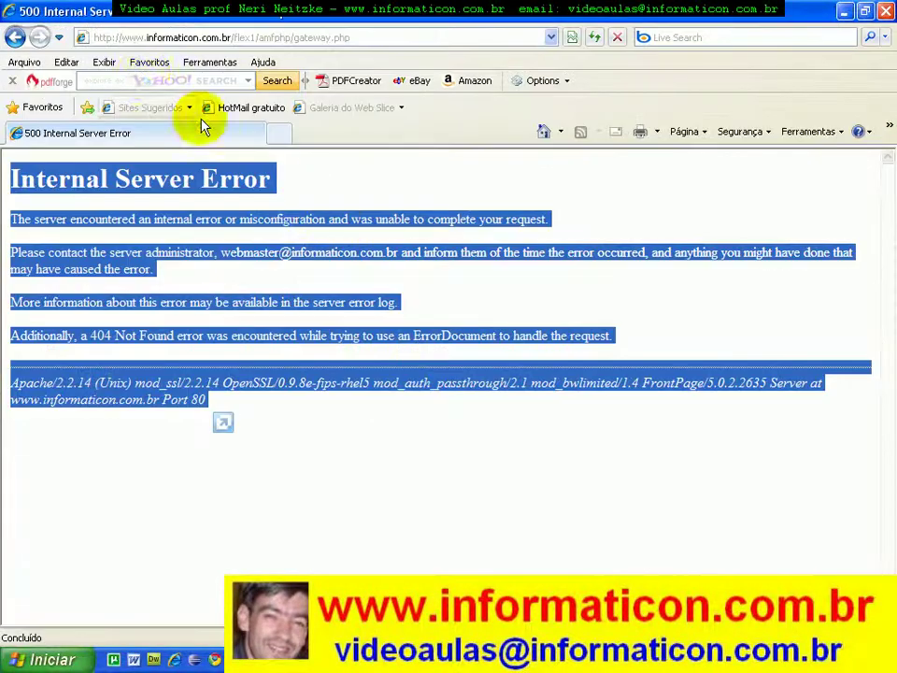
Reload the amfphp gateway page and read its status message
{"action": "left_click", "coordinate": [594, 38]}
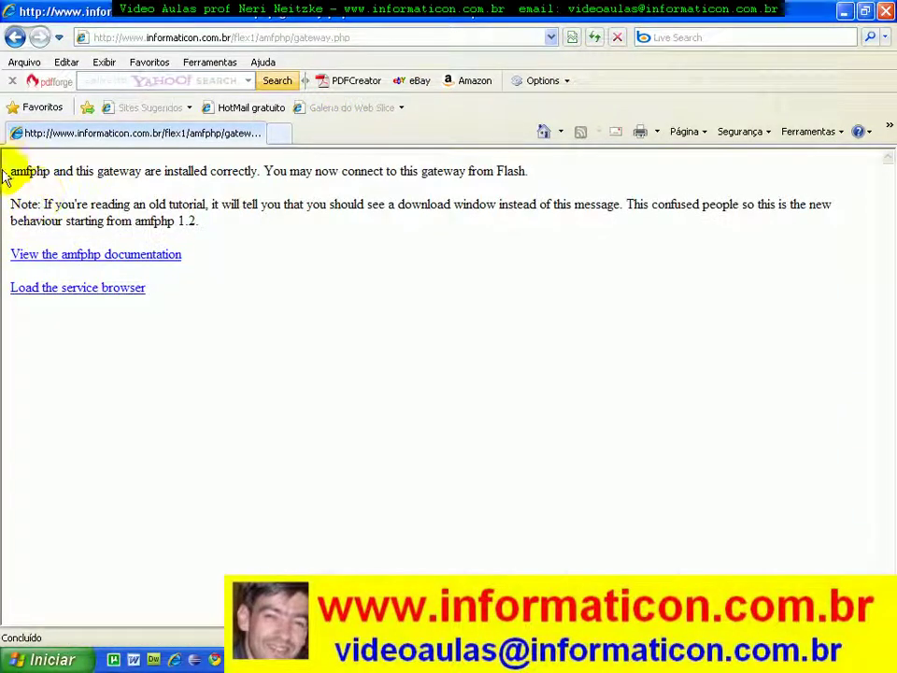
{"action": "left_click_drag", "start_coordinate": [9, 173], "coordinate": [244, 184]}
In FileZilla, grant group and public write access on the remote flex1 folder, giving permissions 777
{"action": "key", "text": "alt+Tab"}
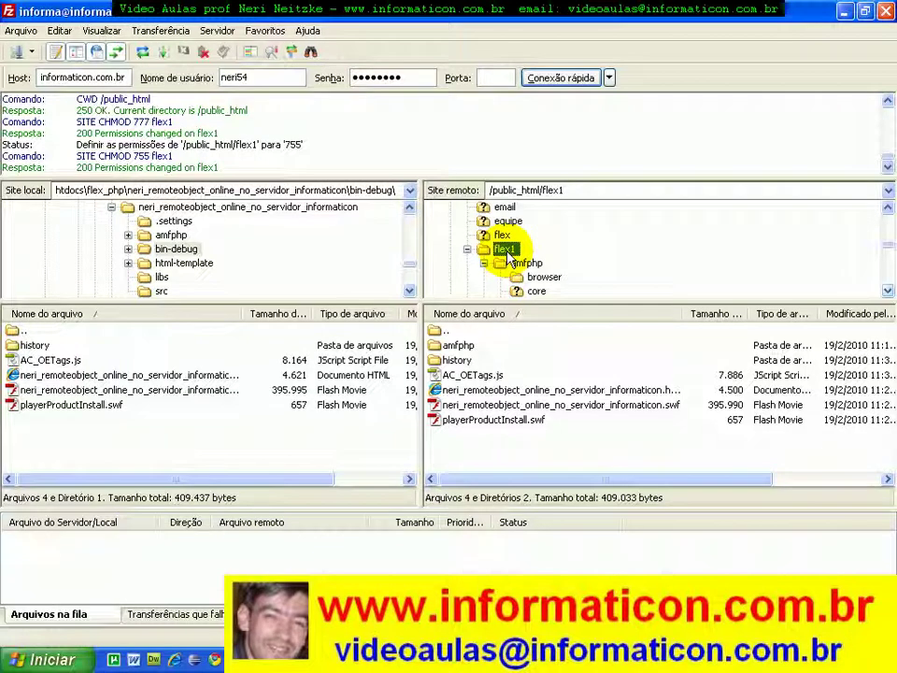
{"action": "right_click", "coordinate": [510, 258]}
{"action": "left_click", "coordinate": [585, 376]}
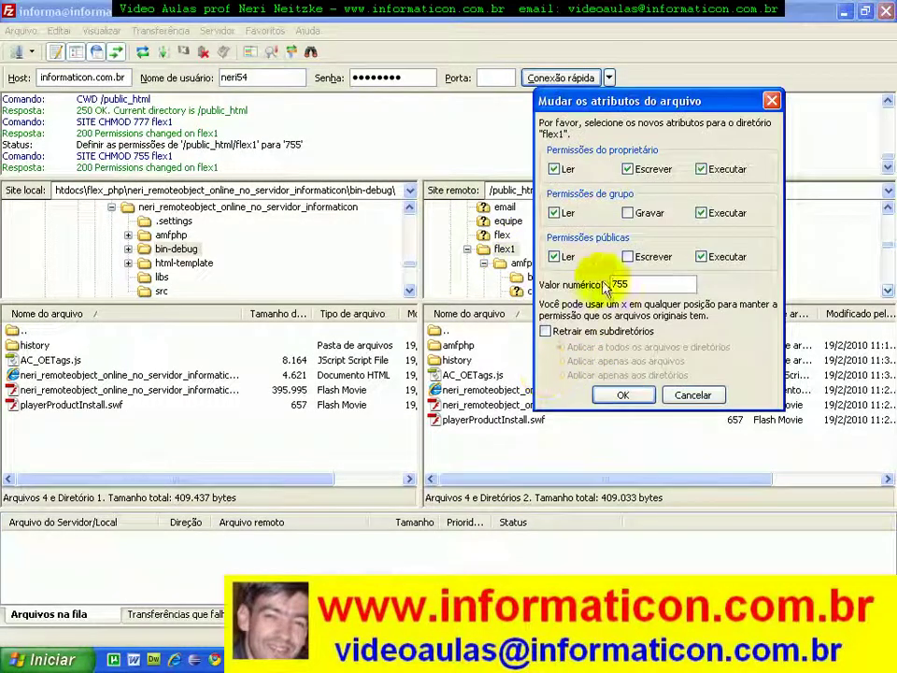
{"action": "left_click", "coordinate": [630, 213]}
{"action": "left_click", "coordinate": [629, 258]}
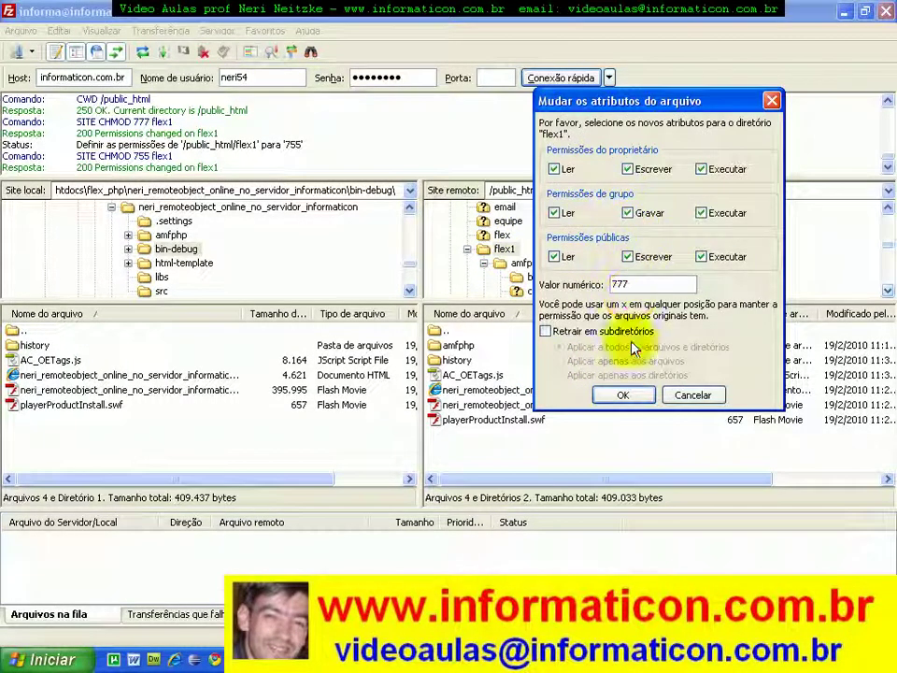
{"action": "left_click", "coordinate": [622, 395]}
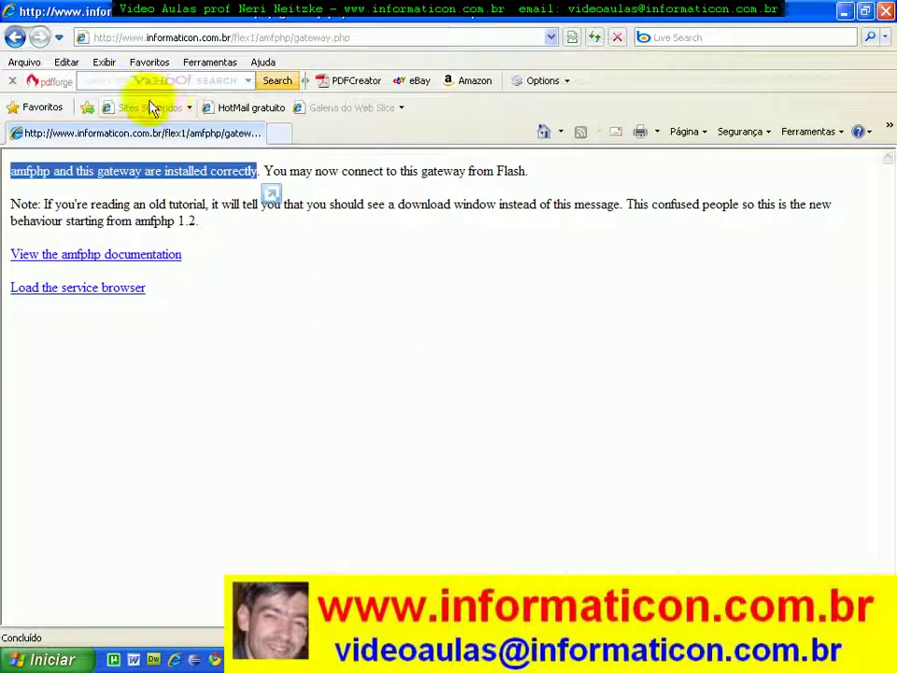
Reload the amfphp gateway page in Internet Explorer and read through the server's response paragraph by paragraph
{"action": "left_click", "coordinate": [595, 37]}
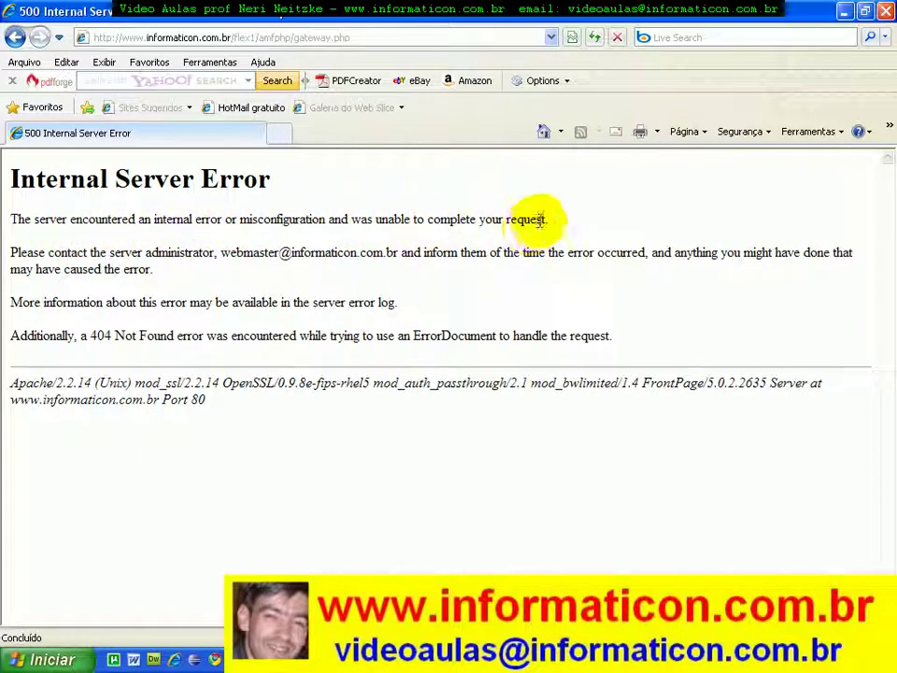
{"action": "left_click_drag", "start_coordinate": [545, 218], "coordinate": [154, 220]}
{"action": "left_click_drag", "start_coordinate": [56, 253], "coordinate": [500, 257]}
{"action": "left_click", "coordinate": [120, 250]}
{"action": "double_click", "coordinate": [119, 250]}
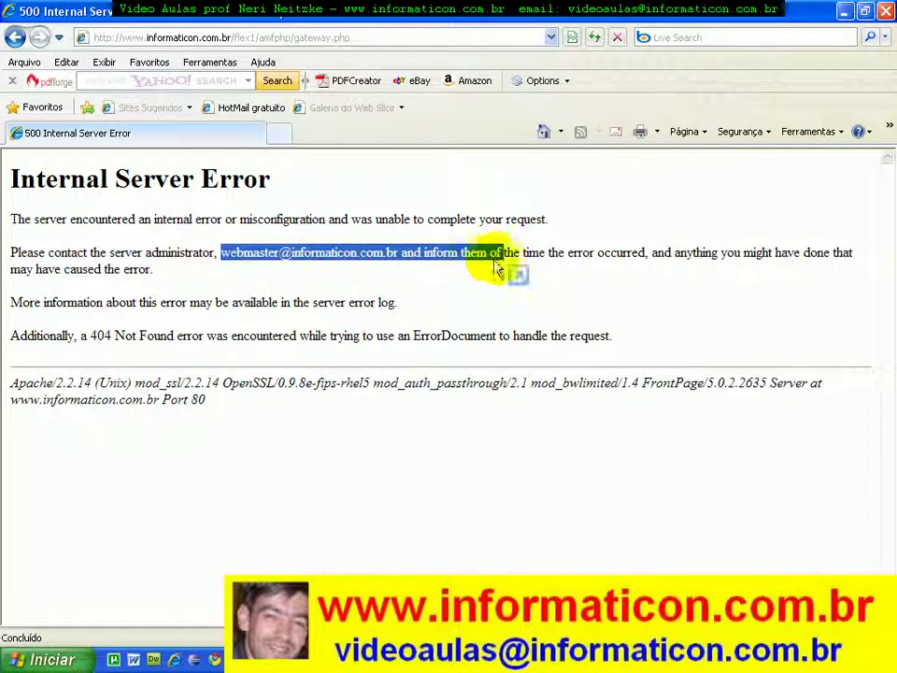
{"action": "left_click_drag", "start_coordinate": [378, 302], "coordinate": [120, 302]}
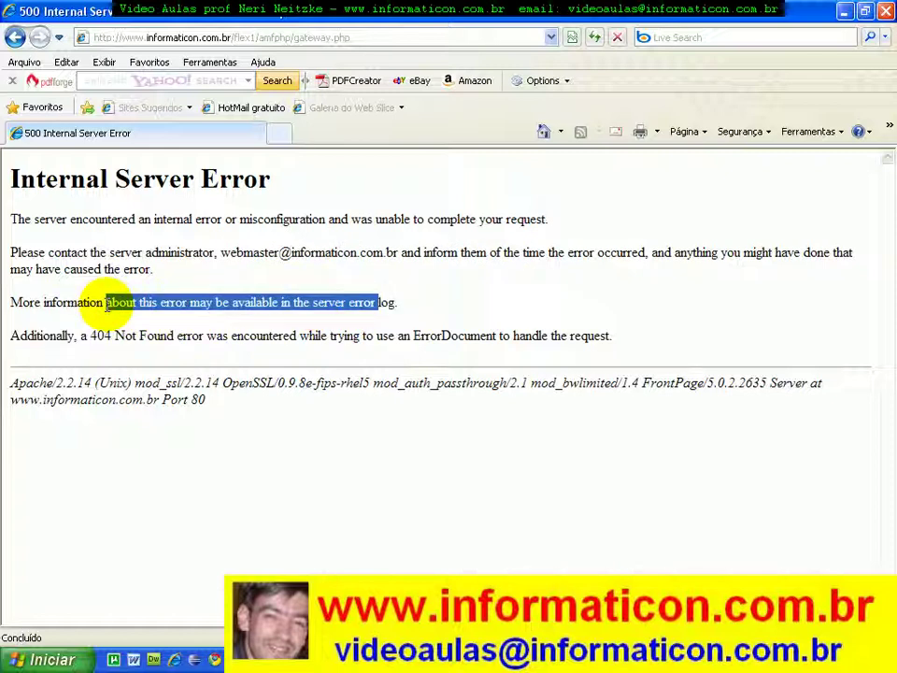
{"action": "left_click_drag", "start_coordinate": [11, 336], "coordinate": [44, 301]}
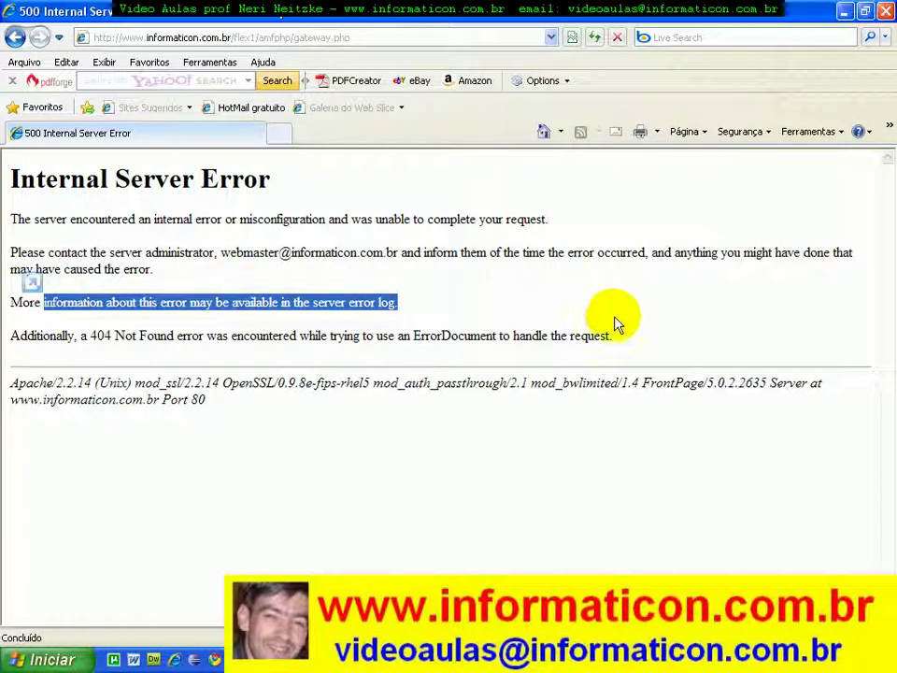
In FileZilla, apply permissions 755 to the remote flex1 folder and reload the amfphp gateway page in Internet Explorer
{"action": "key", "text": "alt+Tab"}
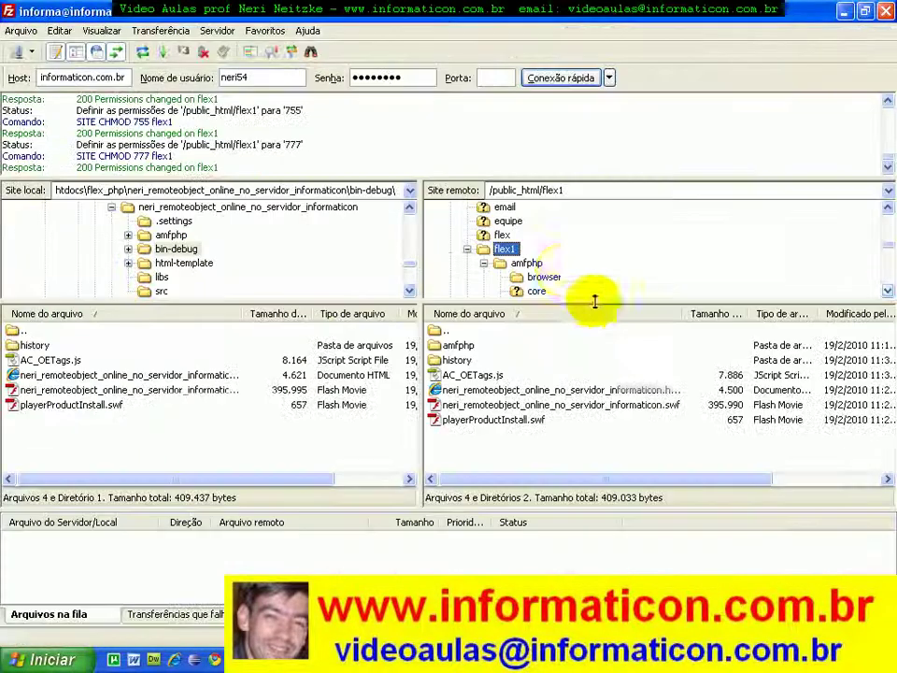
{"action": "right_click", "coordinate": [509, 253]}
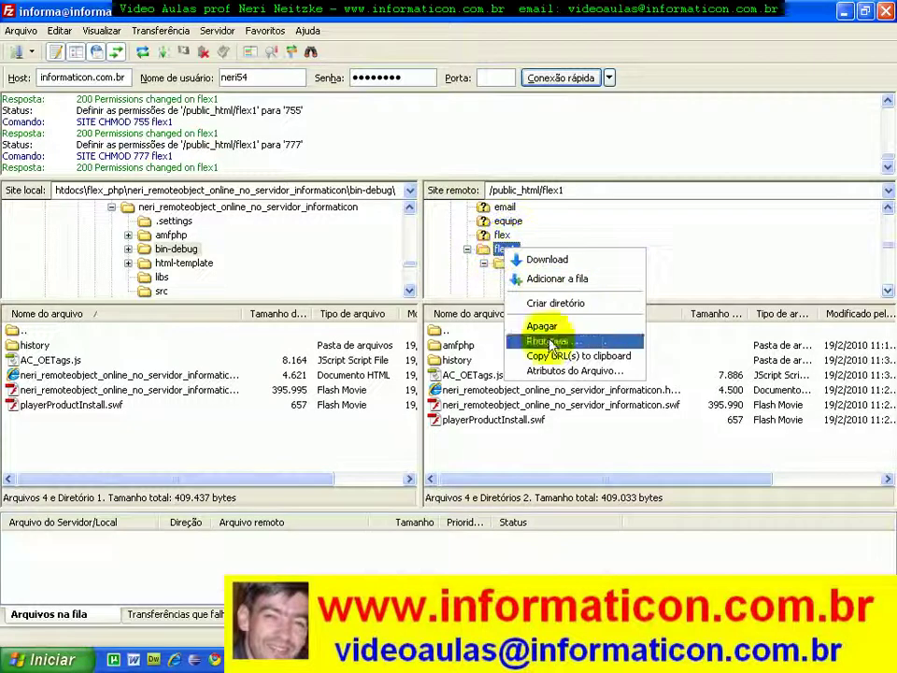
{"action": "left_click", "coordinate": [566, 369]}
{"action": "left_click", "coordinate": [629, 215]}
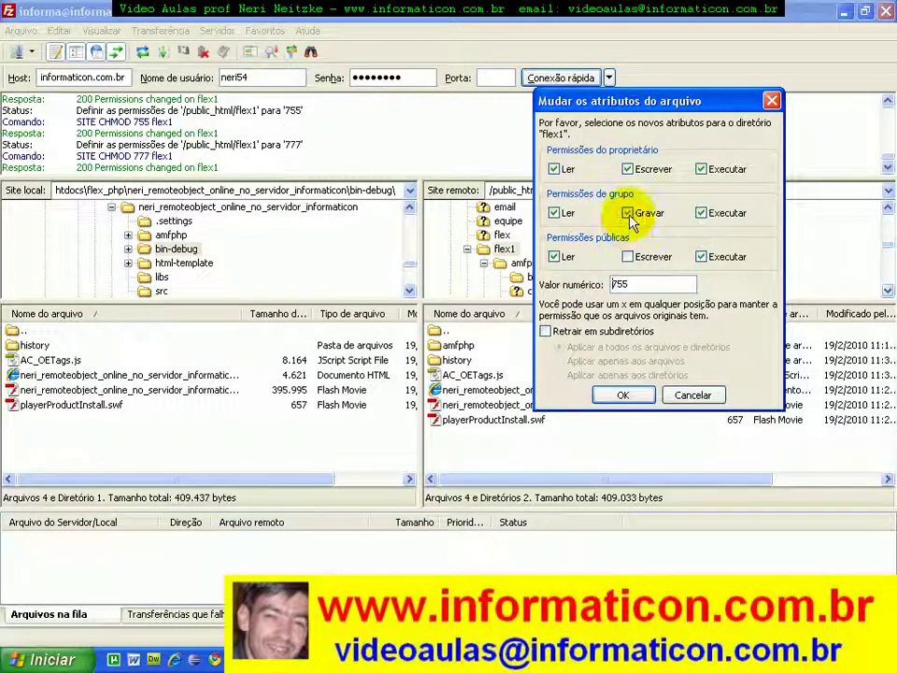
{"action": "left_click", "coordinate": [633, 222]}
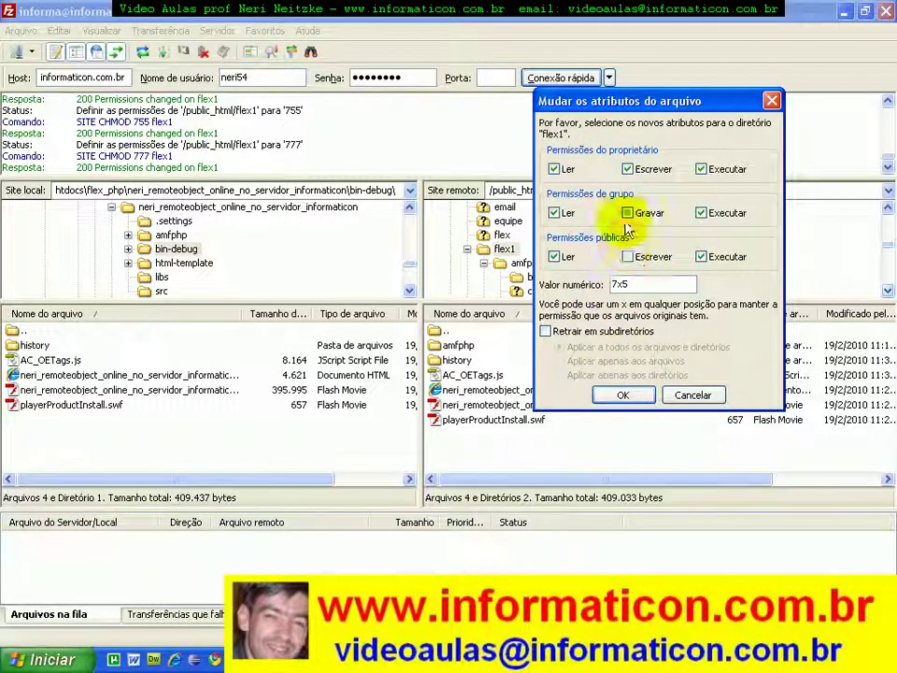
{"action": "left_click", "coordinate": [622, 395]}
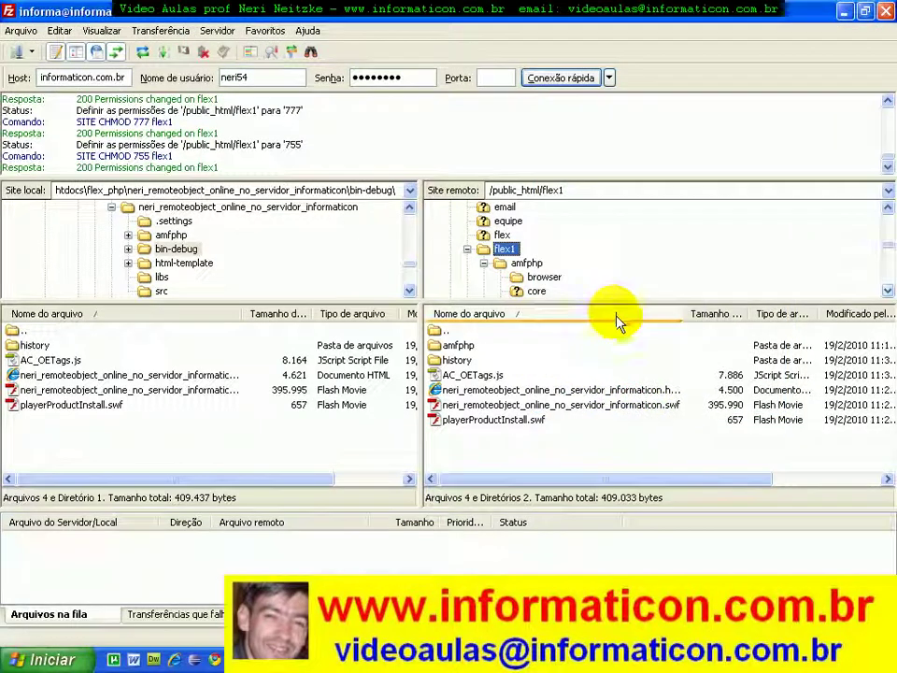
{"action": "key", "text": "alt+Tab"}
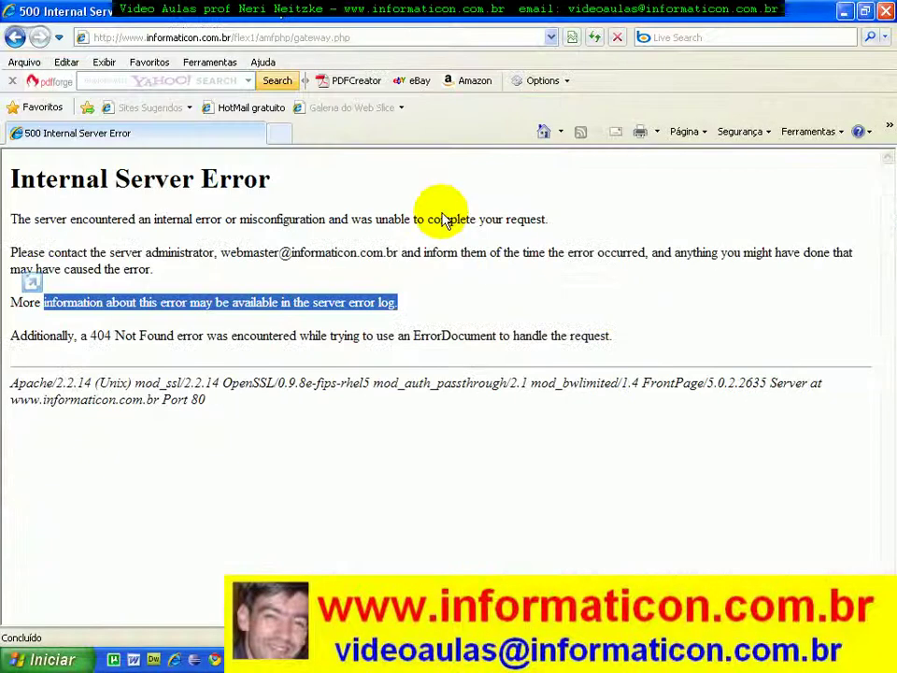
{"action": "left_click", "coordinate": [595, 37]}
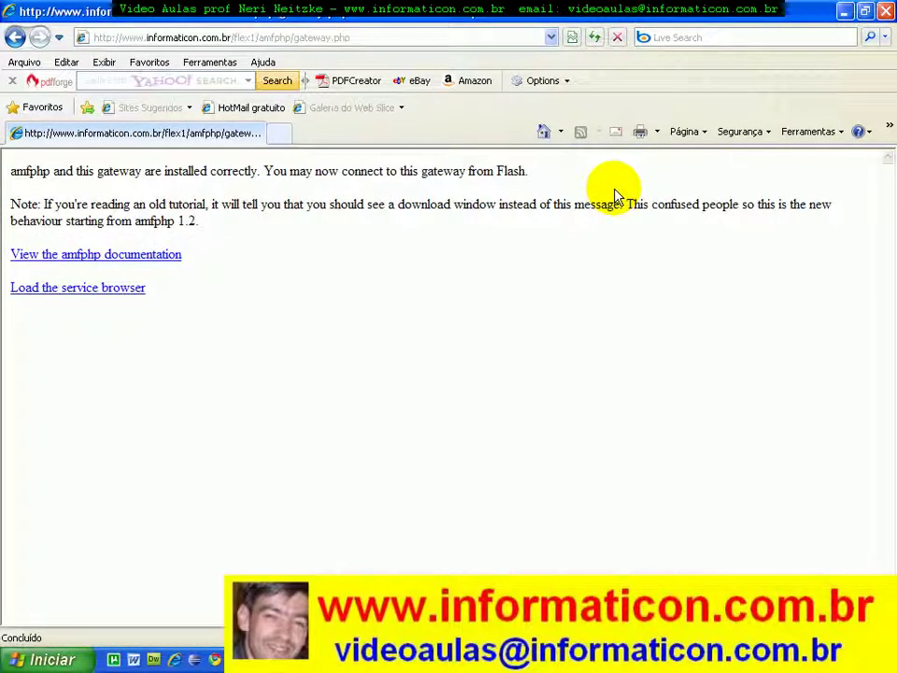
In FileZilla, set the remote flex1 folder to permissions 777, check the published Flex application in Chrome and dismiss its alert
{"action": "key", "text": "alt+Tab"}
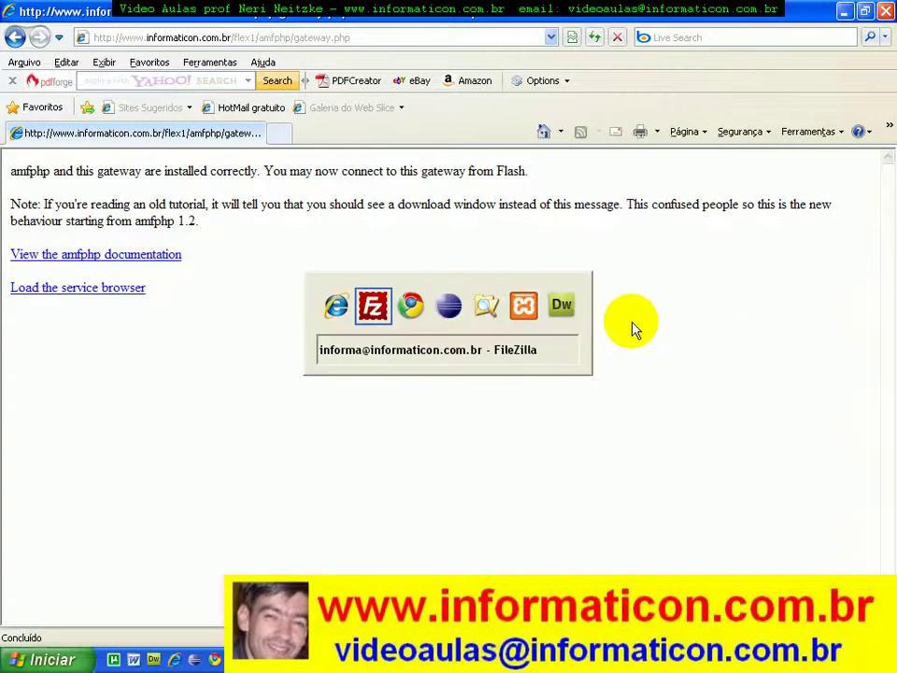
{"action": "right_click", "coordinate": [509, 250]}
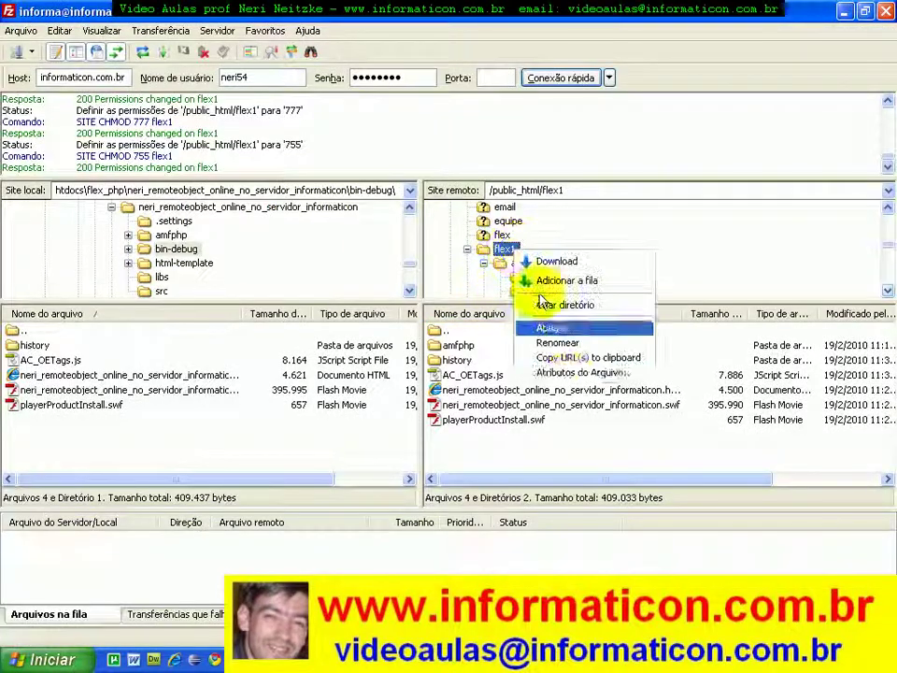
{"action": "left_click", "coordinate": [572, 374]}
{"action": "left_click", "coordinate": [627, 214]}
{"action": "left_click", "coordinate": [627, 257]}
{"action": "left_click", "coordinate": [624, 394]}
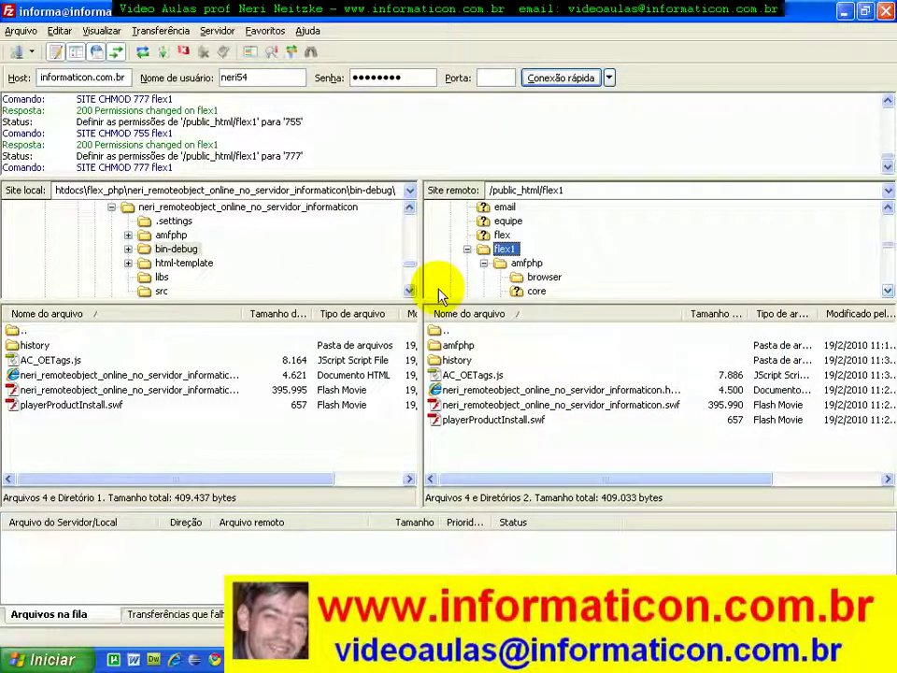
{"action": "key", "text": "alt+Tab"}
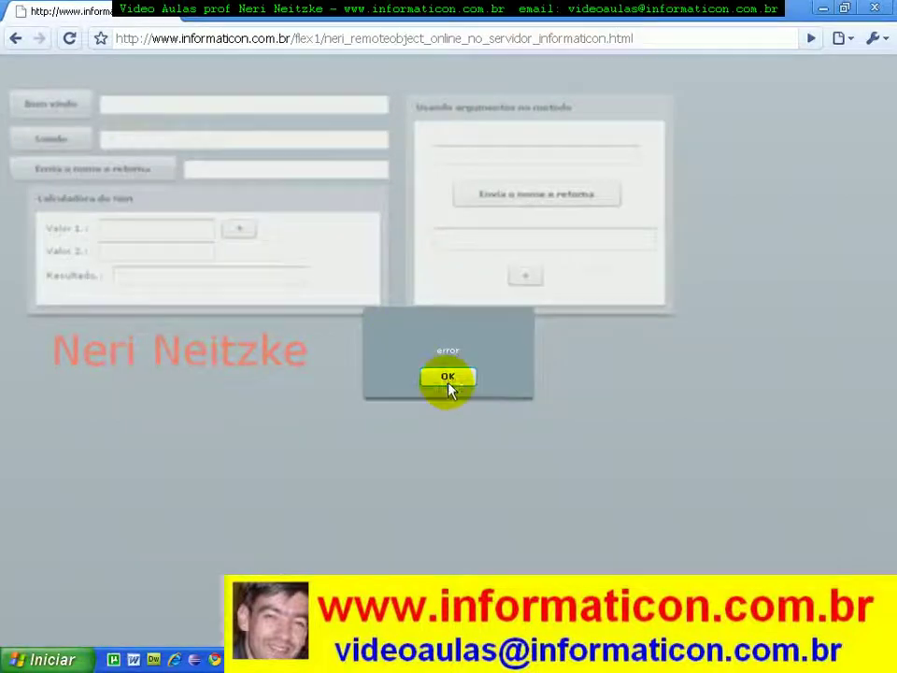
{"action": "left_click", "coordinate": [448, 375]}
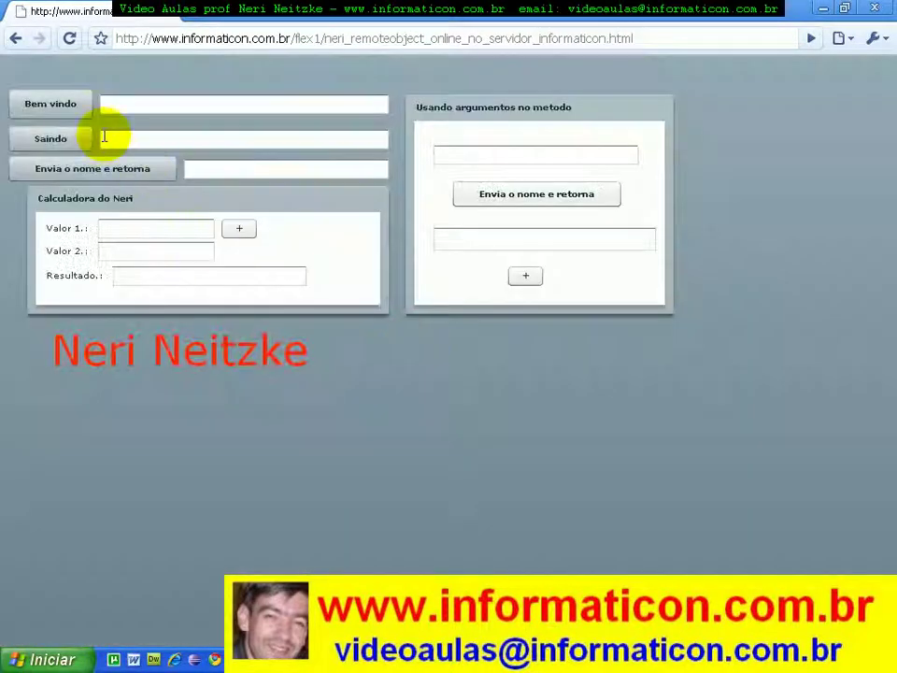
In FileZilla, apply permissions 755 to the remote flex1 folder again
{"action": "key", "text": "alt+Tab"}
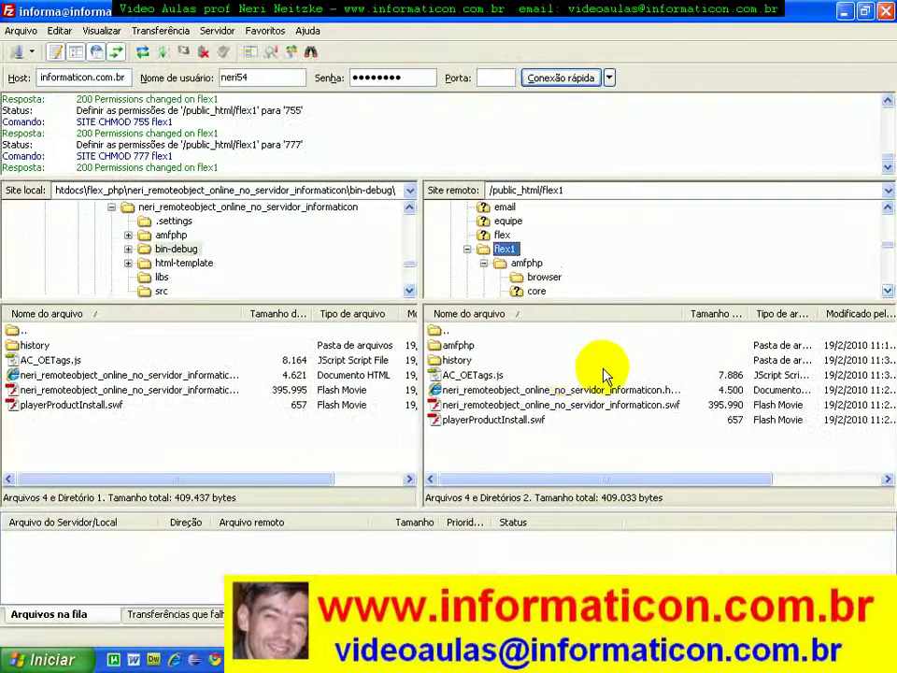
{"action": "right_click", "coordinate": [500, 253]}
{"action": "left_click", "coordinate": [572, 374]}
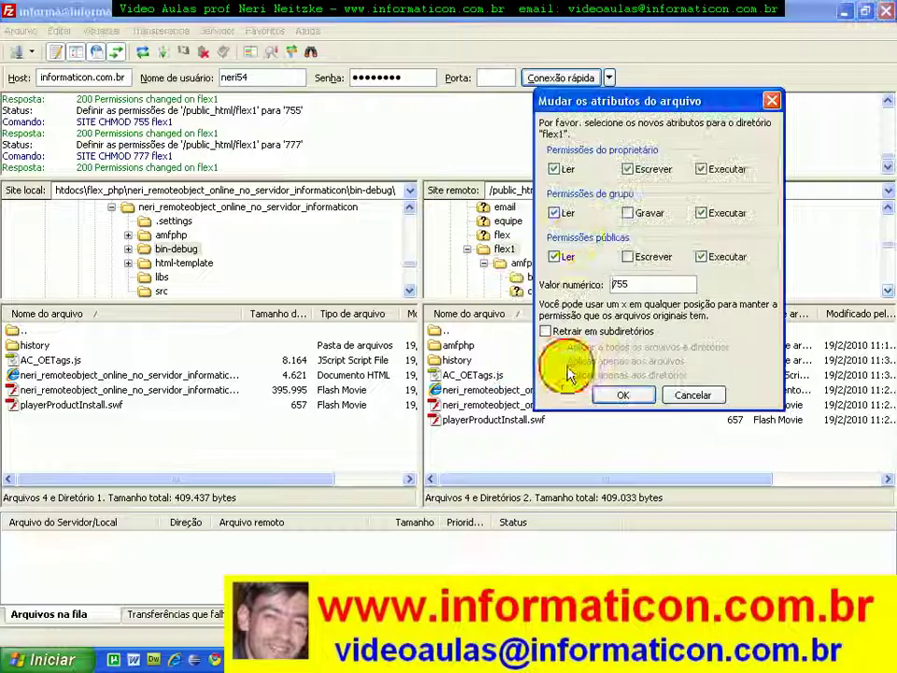
{"action": "left_click", "coordinate": [636, 393]}
In Chrome, test the published Flex application's Bem vindo remote call and check the text it returns
{"action": "key", "text": "alt+Tab"}
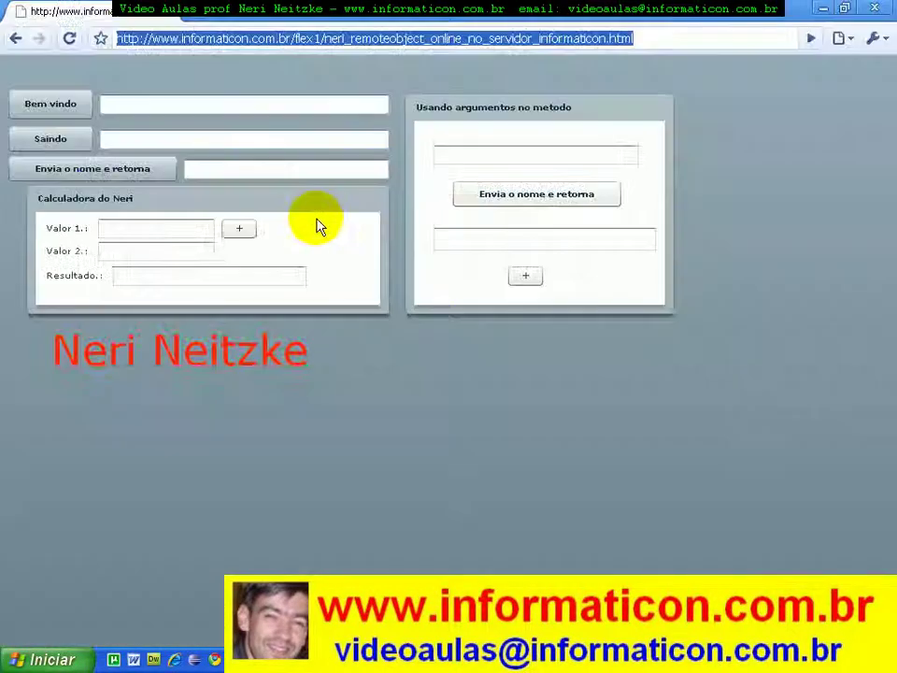
{"action": "left_click", "coordinate": [51, 106]}
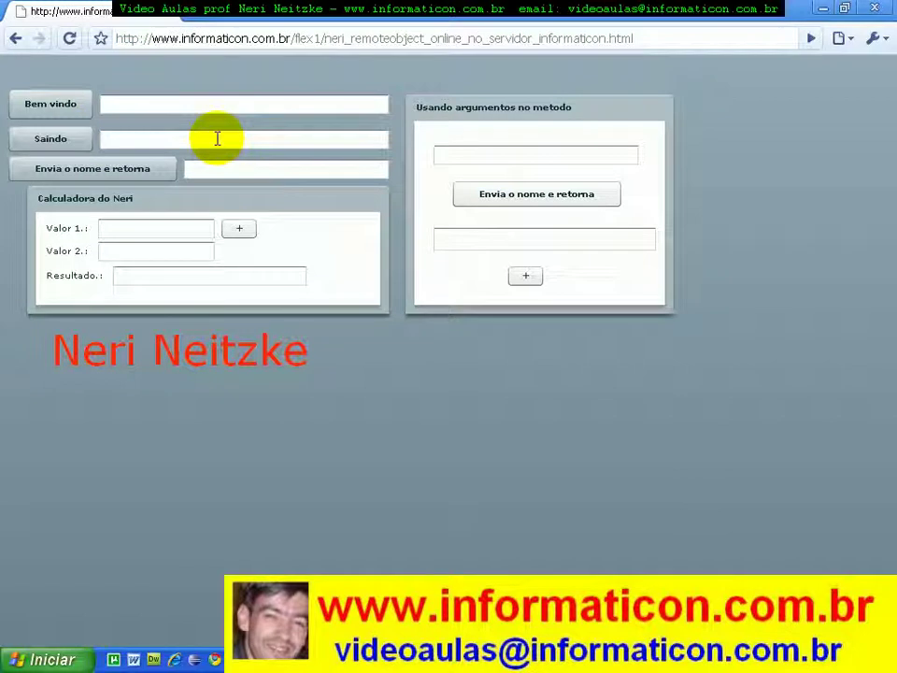
{"action": "left_click", "coordinate": [83, 108]}
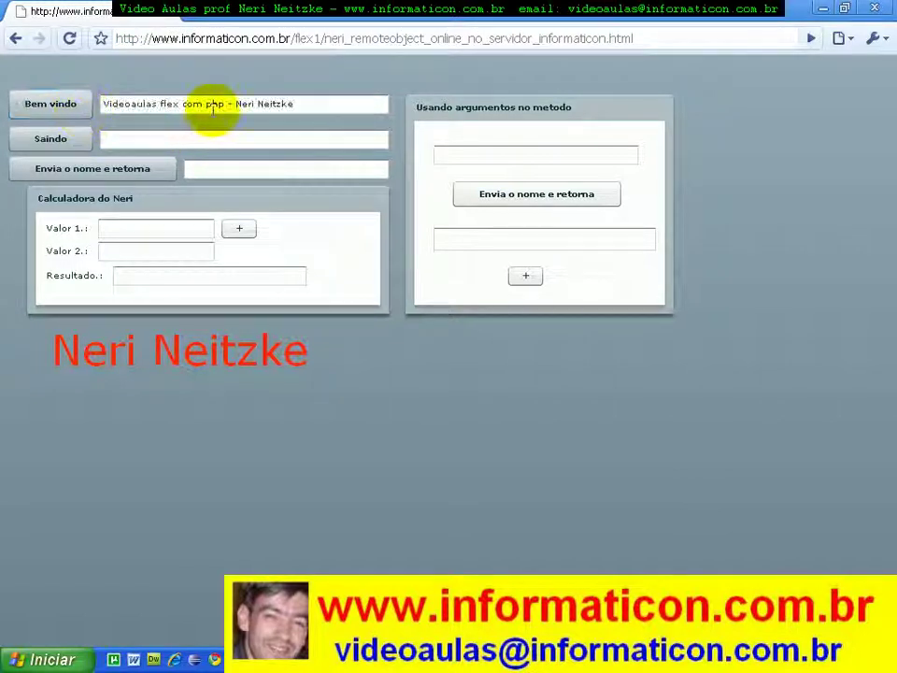
{"action": "key", "text": "ctrl+l"}
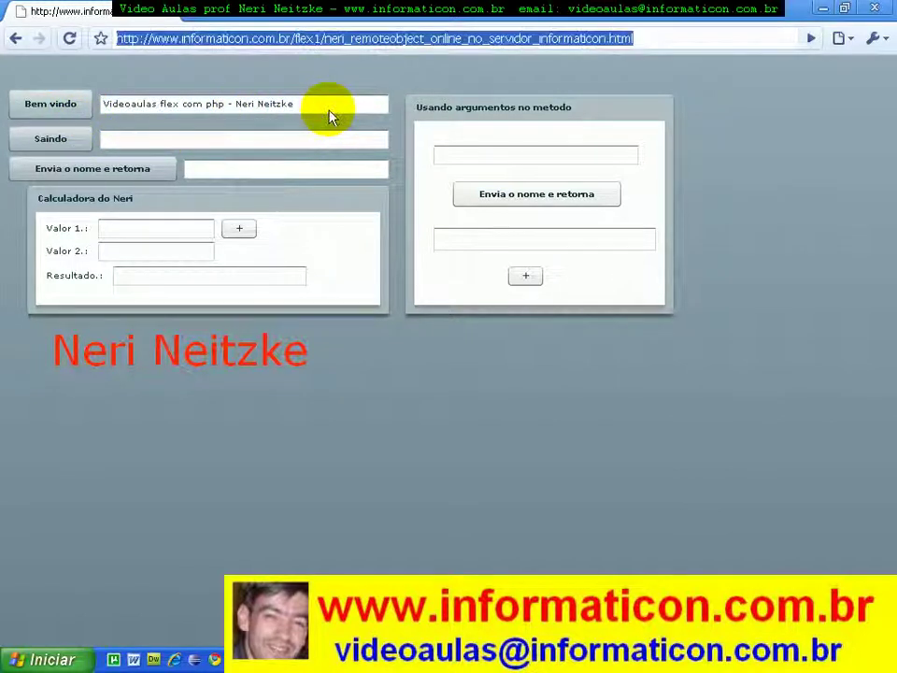